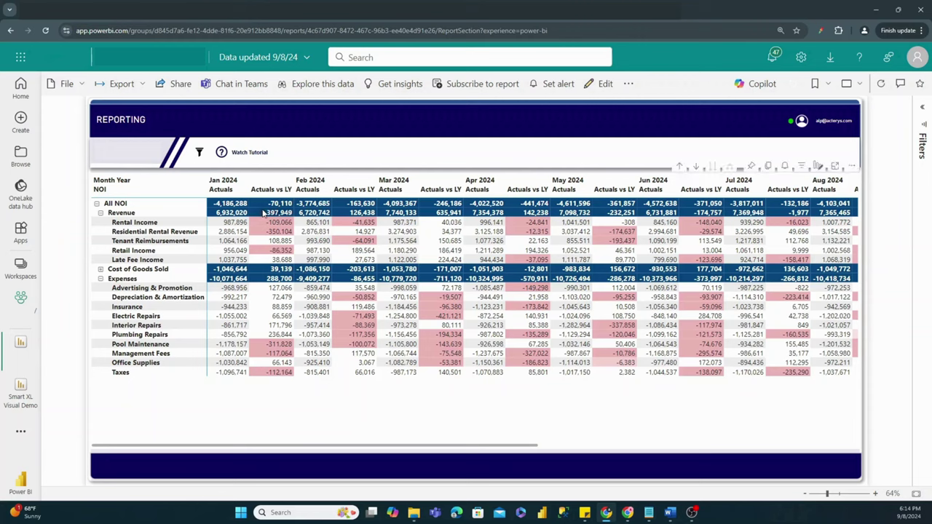
- Collapse the Expenses account group in the NOI matrix and expand it again
mouse_move(268, 212)
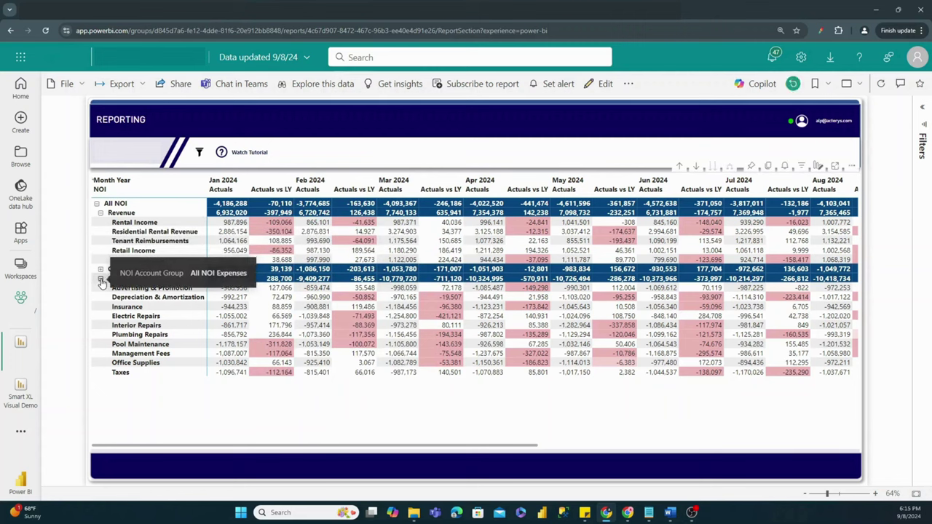
left_click(100, 279)
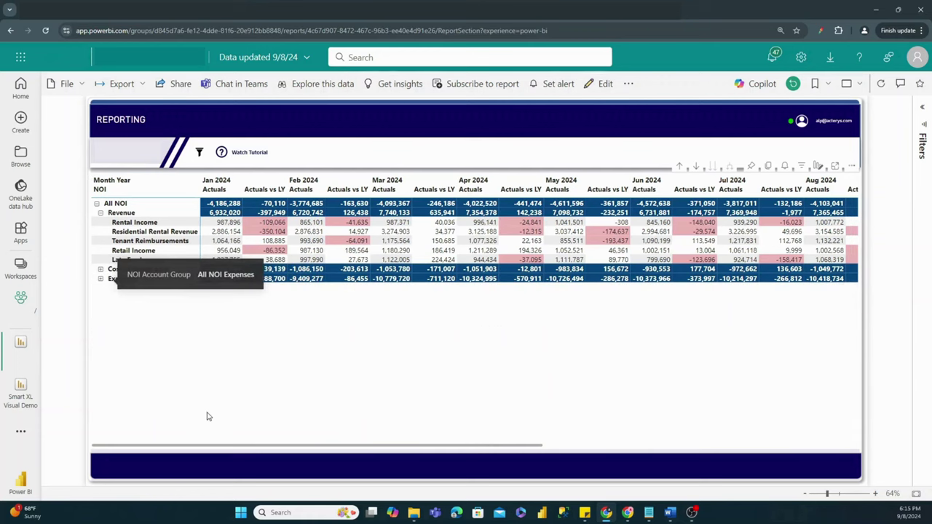
mouse_move(223, 446)
left_mouse_down()
mouse_move(477, 453)
mouse_move(228, 433)
left_mouse_up()
left_click(101, 278)
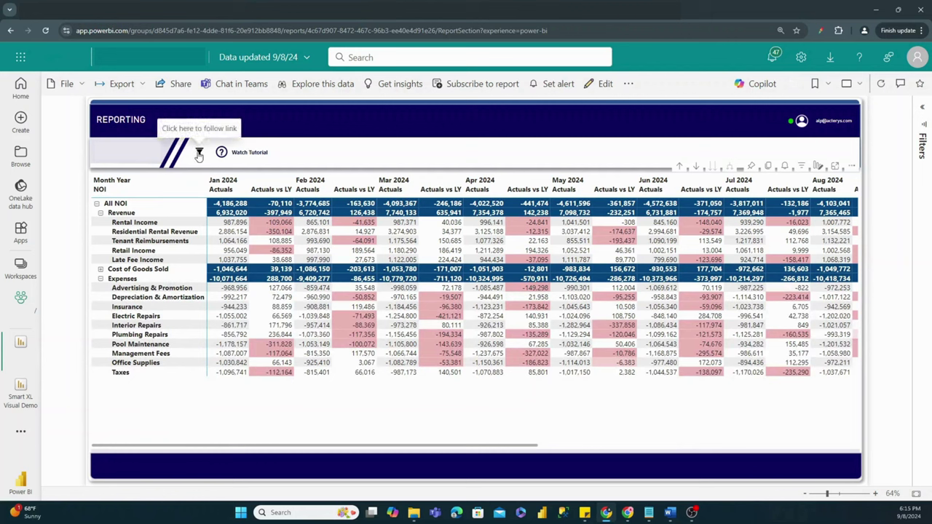
- Open the report parameters and filter the Funds parameter to Fund A
left_click(198, 154)
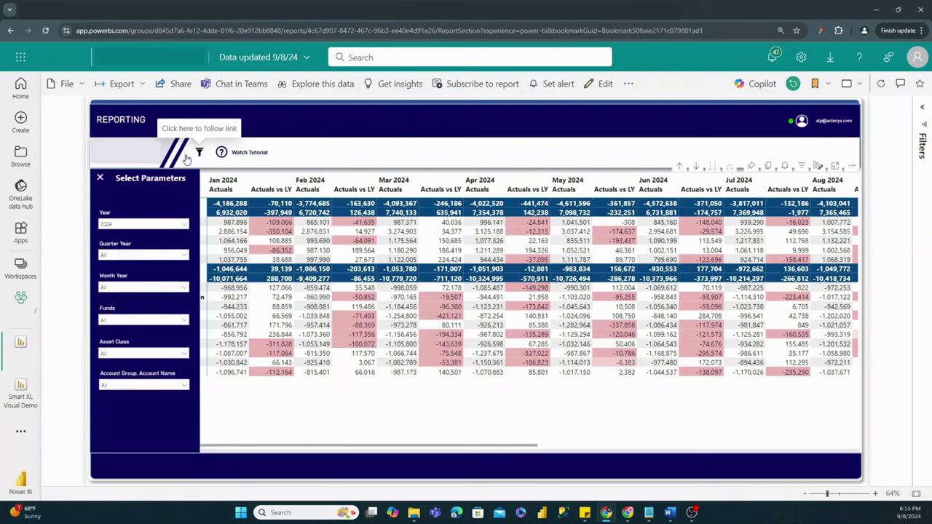
left_click(127, 321)
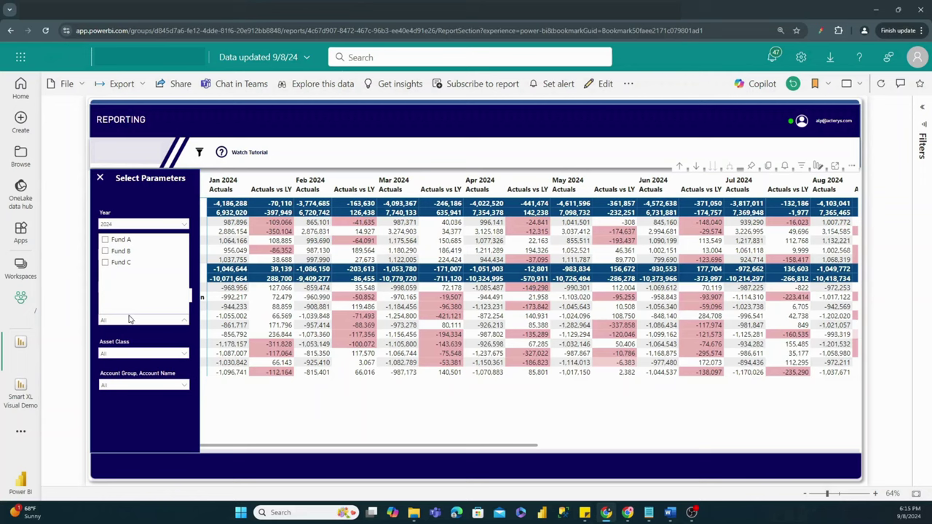
left_click(118, 243)
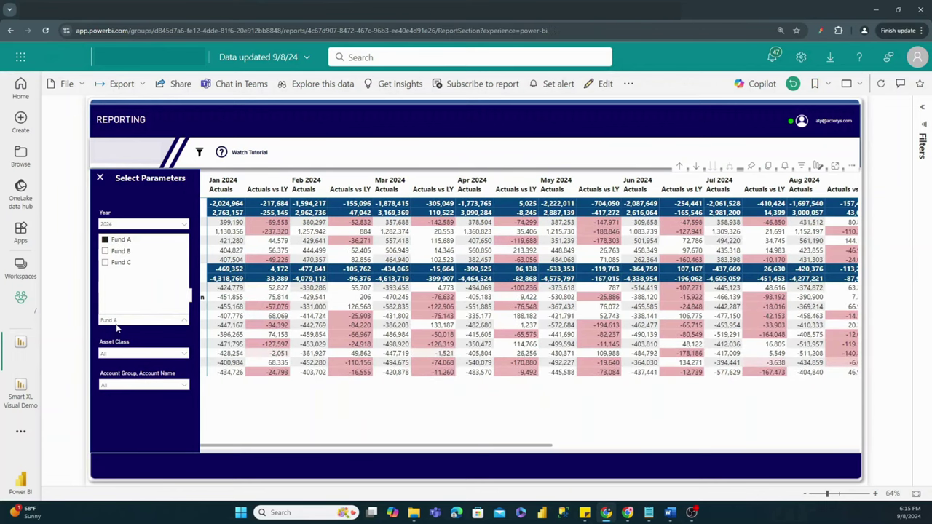
left_click(120, 326)
left_click(215, 220)
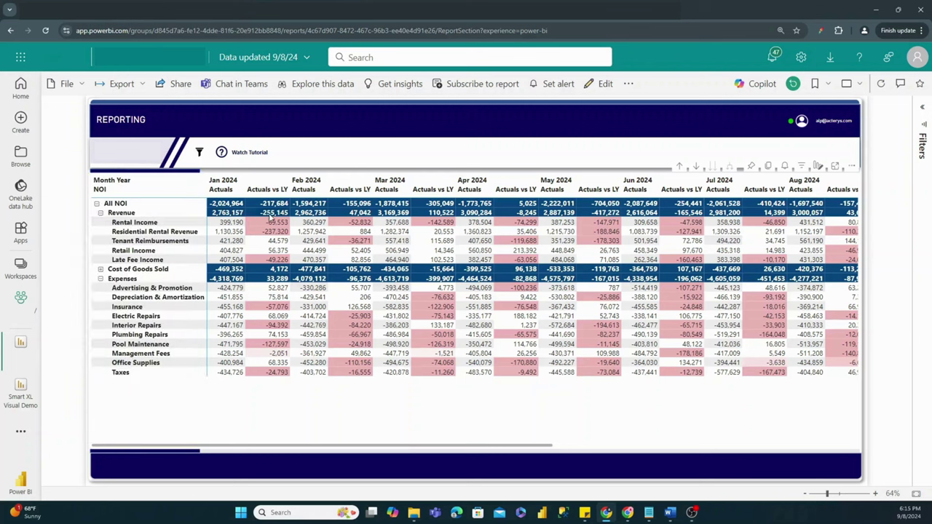
- Filter the Asset Class parameter to Residential
left_click(131, 211)
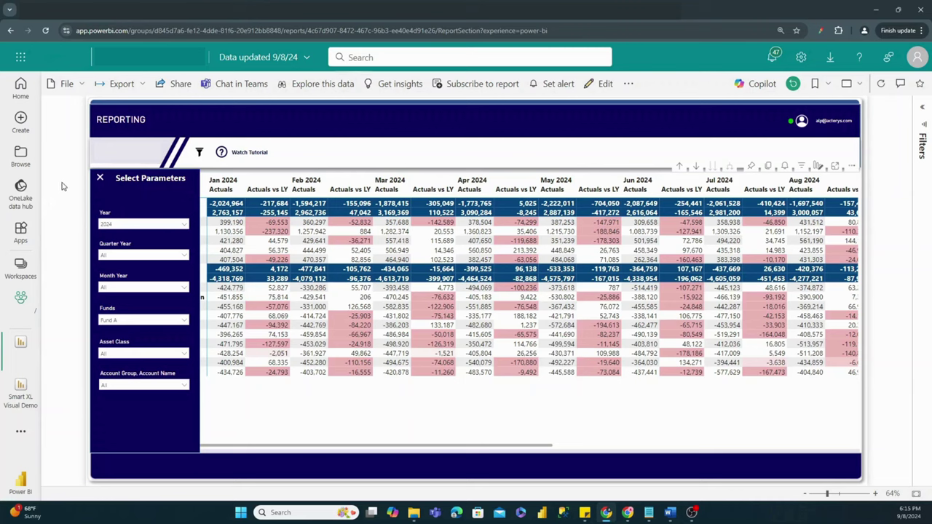
left_click(120, 354)
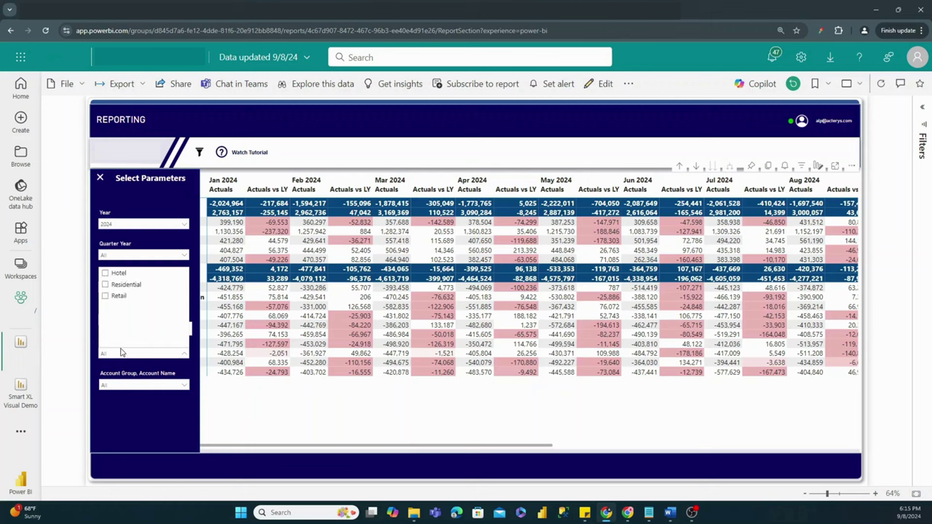
left_click(119, 287)
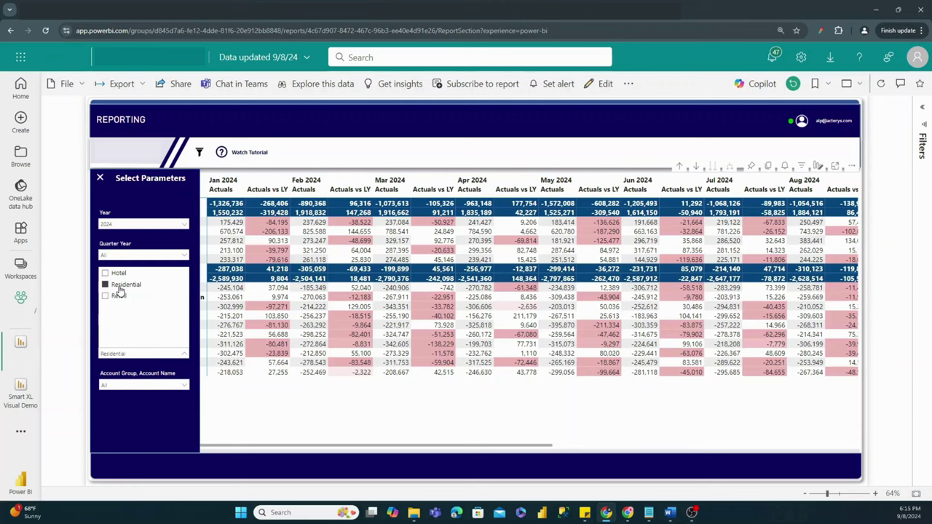
left_click(125, 354)
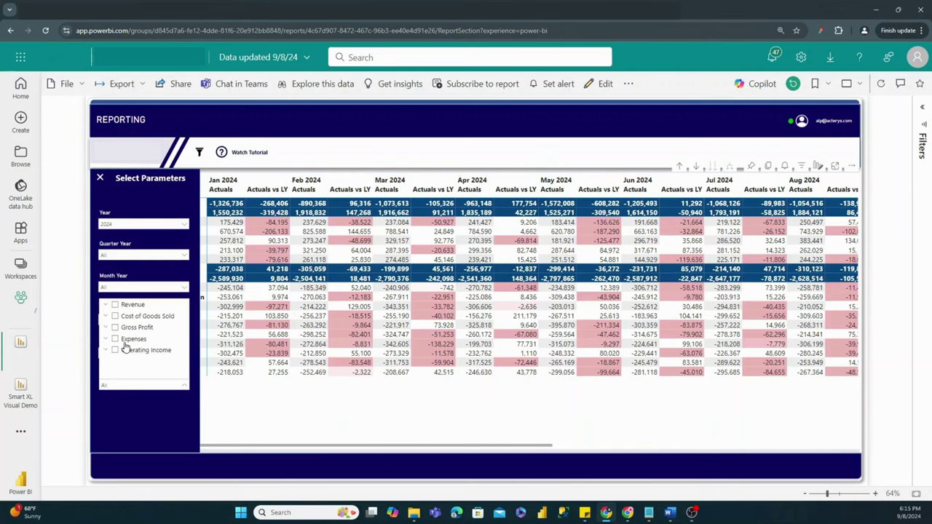
- Filter the account group to Revenue, check the account names under it, and close the parameters pane
left_click(122, 305)
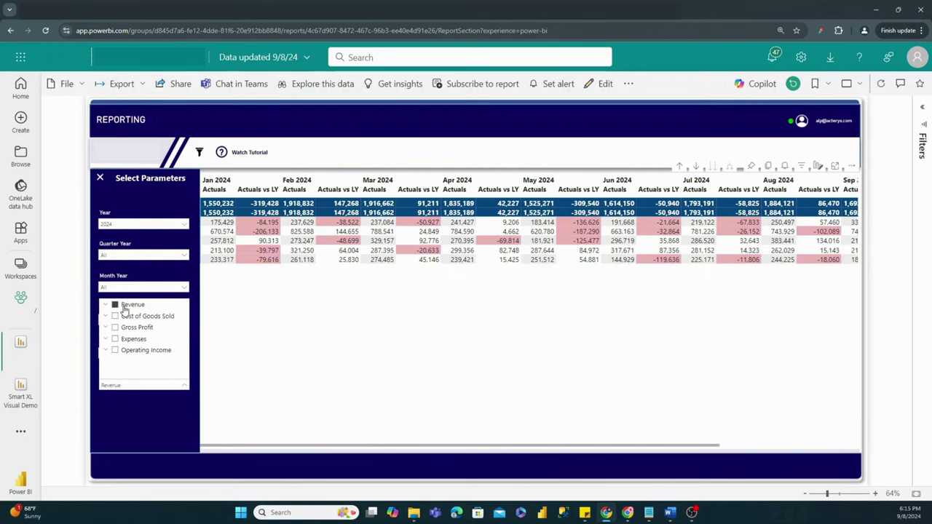
left_click(106, 307)
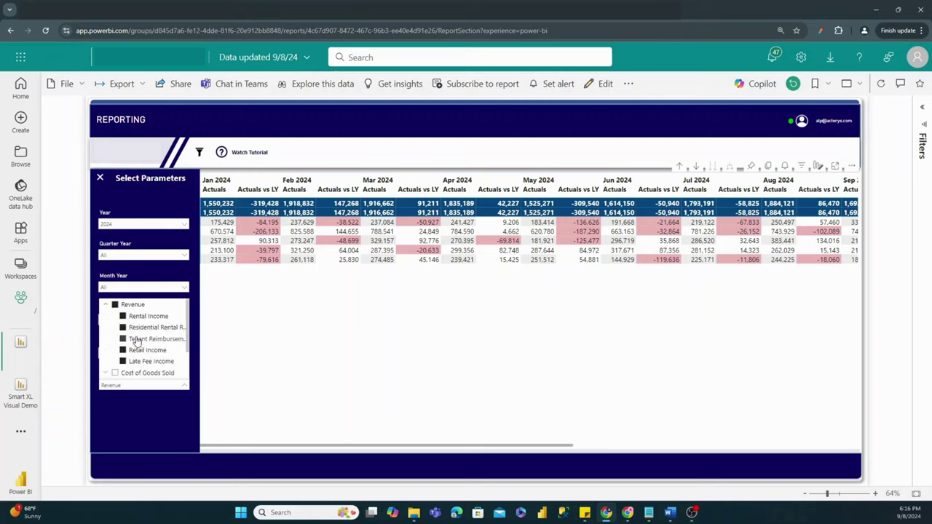
left_click(106, 306)
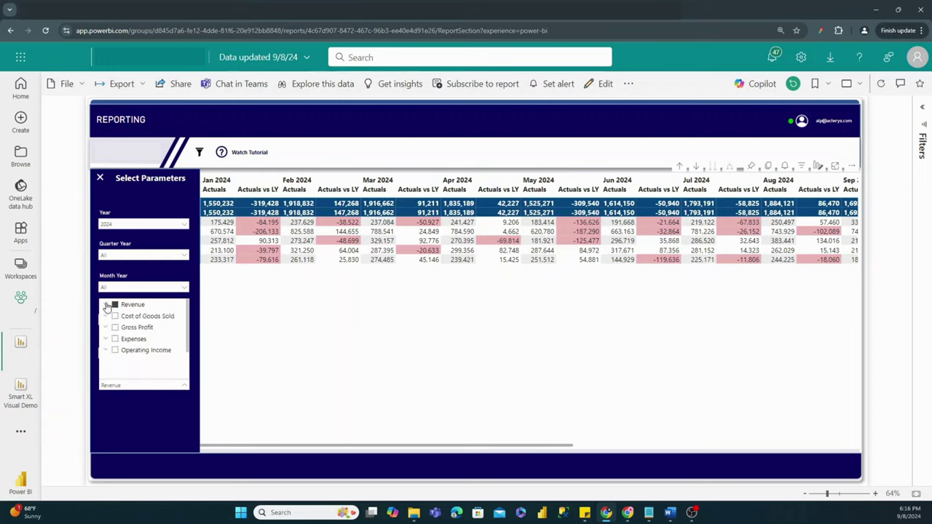
left_click(101, 180)
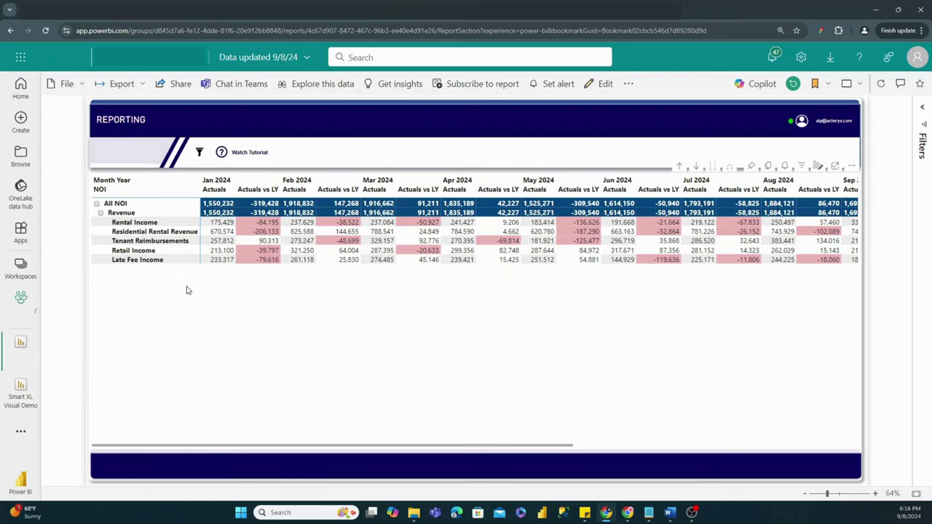
- Clear the Fund A, Residential and Revenue selections from the report parameters and close the pane
left_click(199, 153)
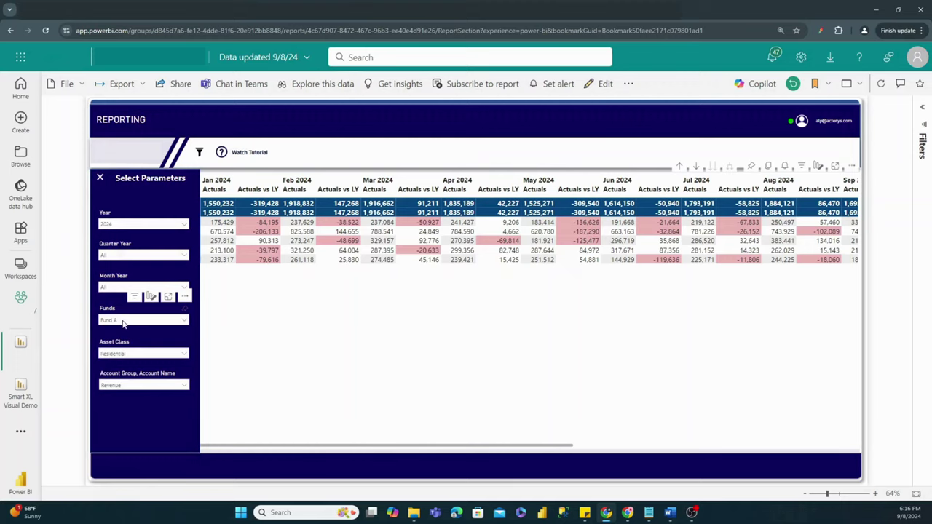
left_click(123, 324)
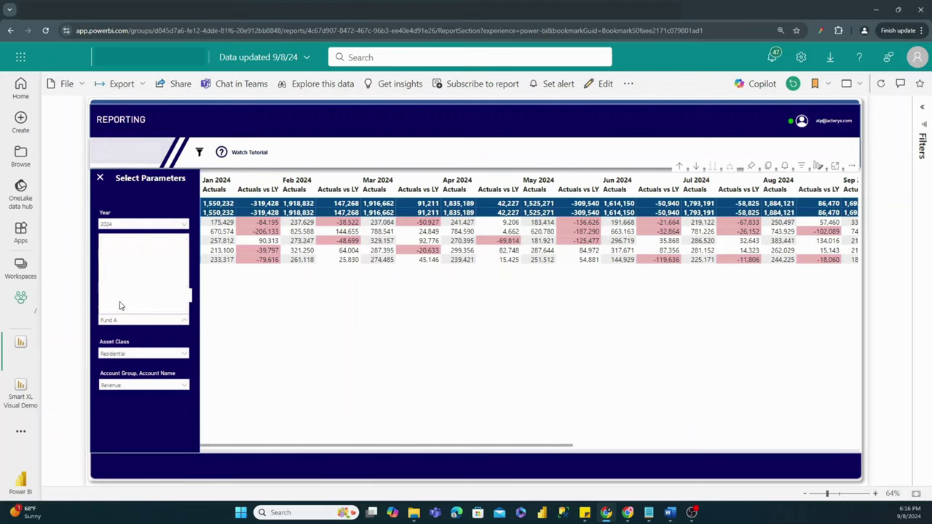
left_click(105, 240)
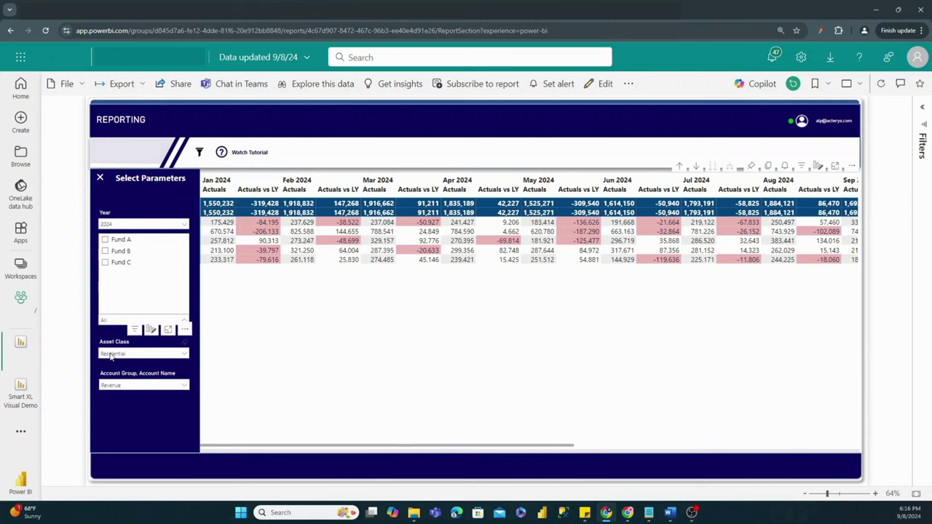
left_click(143, 354)
left_click(120, 286)
left_click(124, 385)
left_click(124, 386)
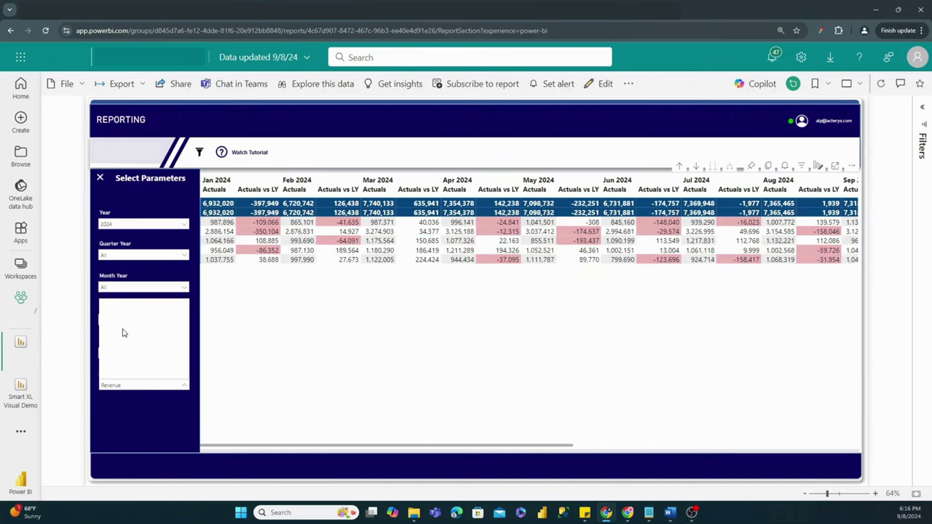
left_click(116, 305)
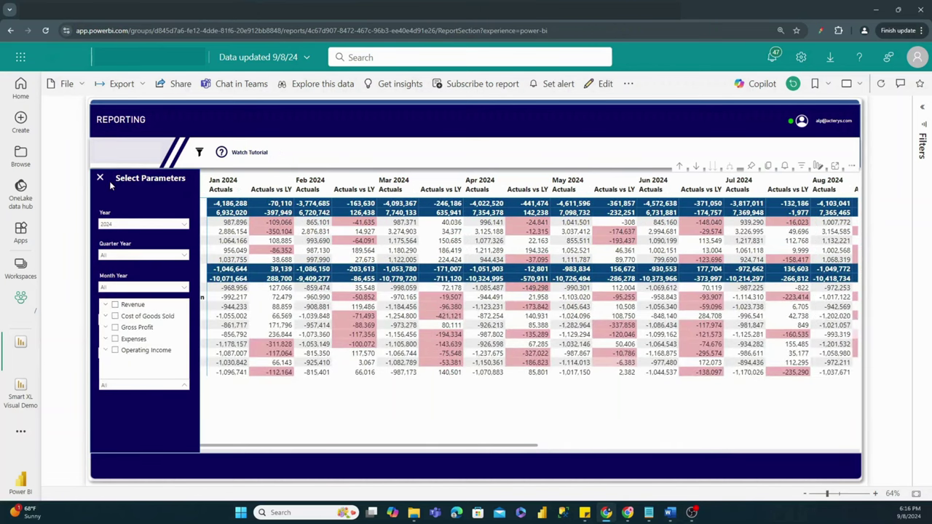
left_click(101, 178)
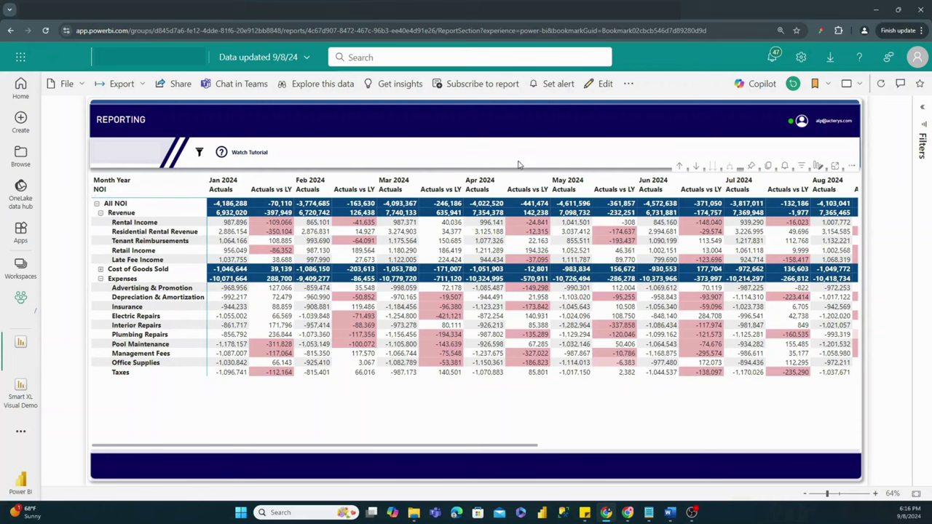
- Personalize the matrix by replacing Month Year in its columns with the Quarter Year field from dim_Date
left_click(818, 168)
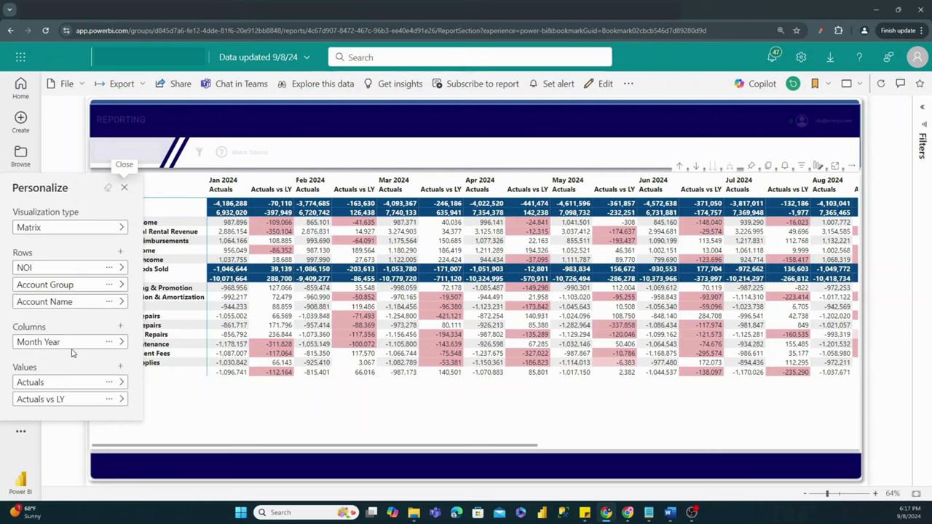
left_click(121, 328)
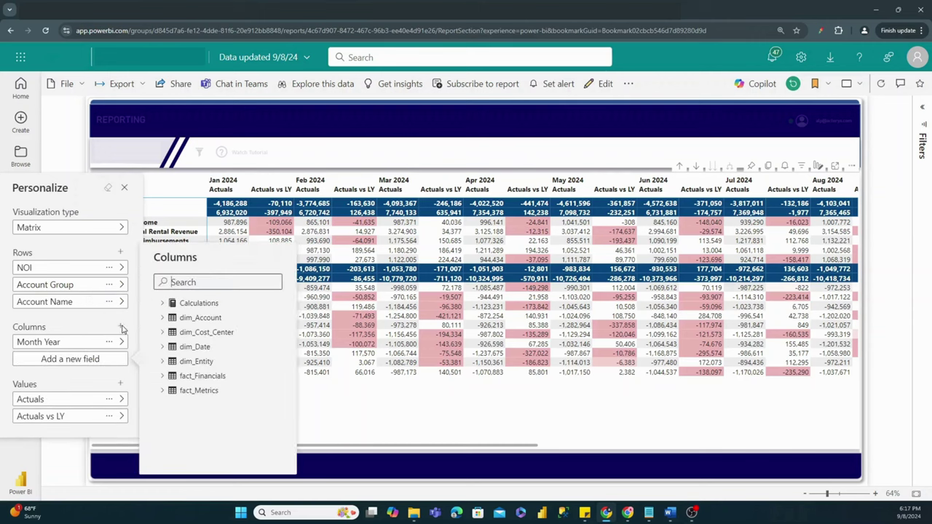
left_click(167, 347)
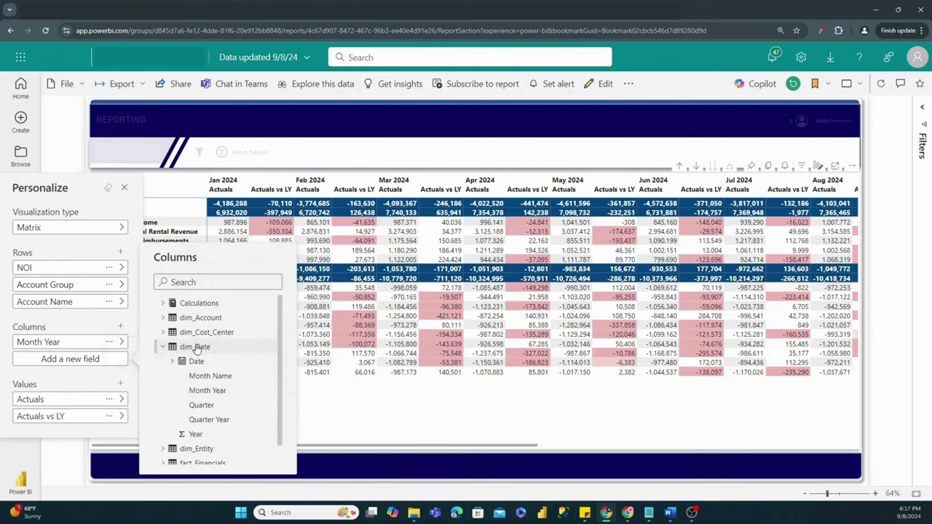
scroll(187, 356, "down", 1)
scroll(187, 357, "down", 1)
scroll(190, 364, "up", 2)
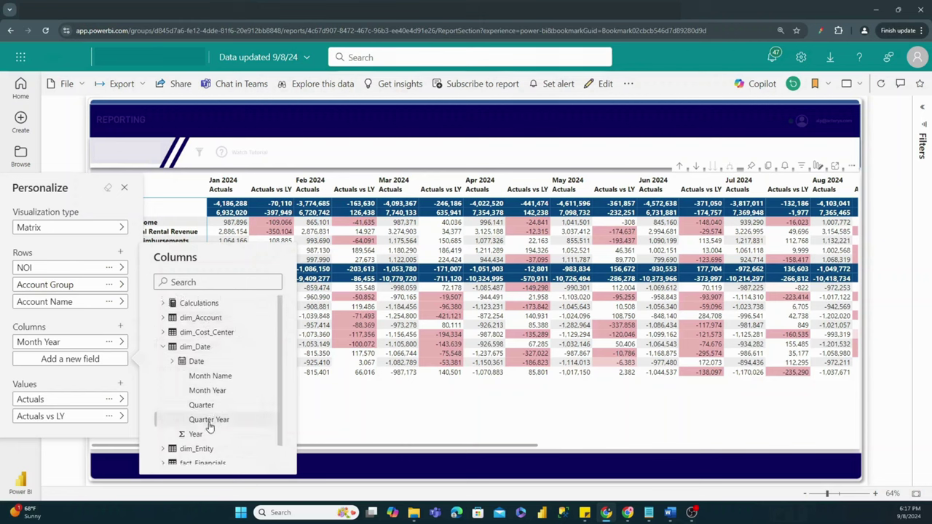
key("Escape")
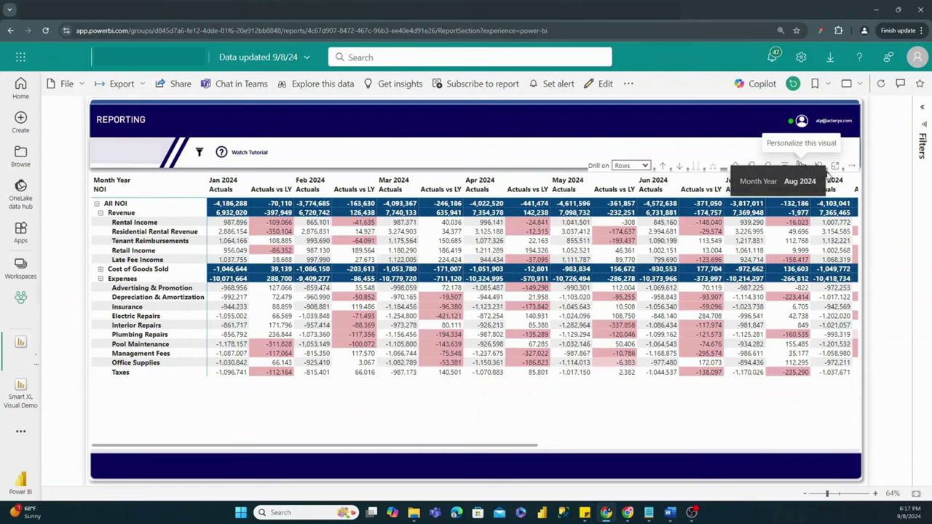
left_click(801, 166)
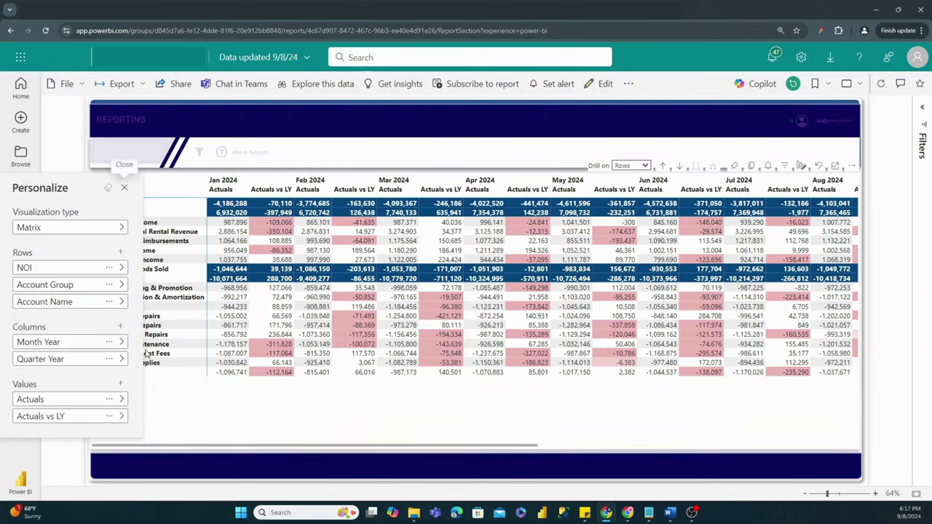
left_click_drag(63, 348, 142, 344)
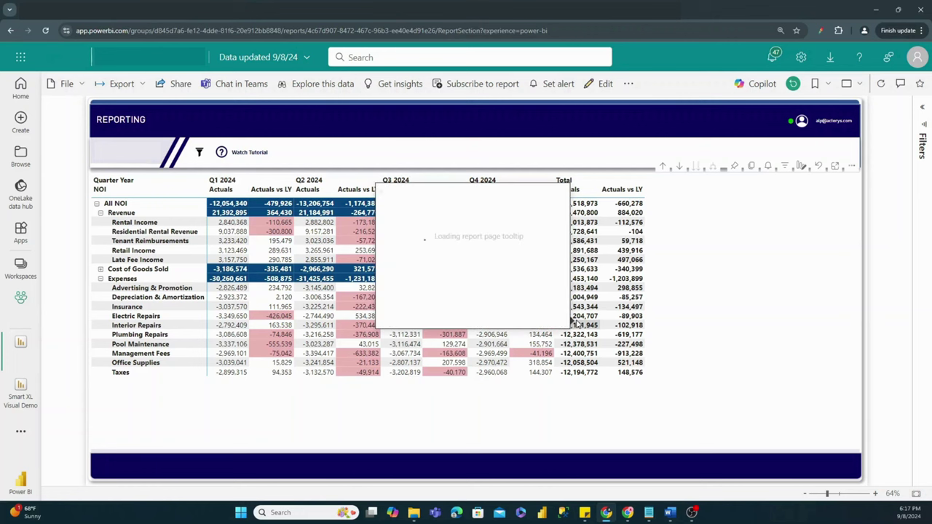
- Add 2023 to the Year parameter, deselect it again to keep only 2024, and close the parameters pane
left_click(199, 153)
left_click(144, 223)
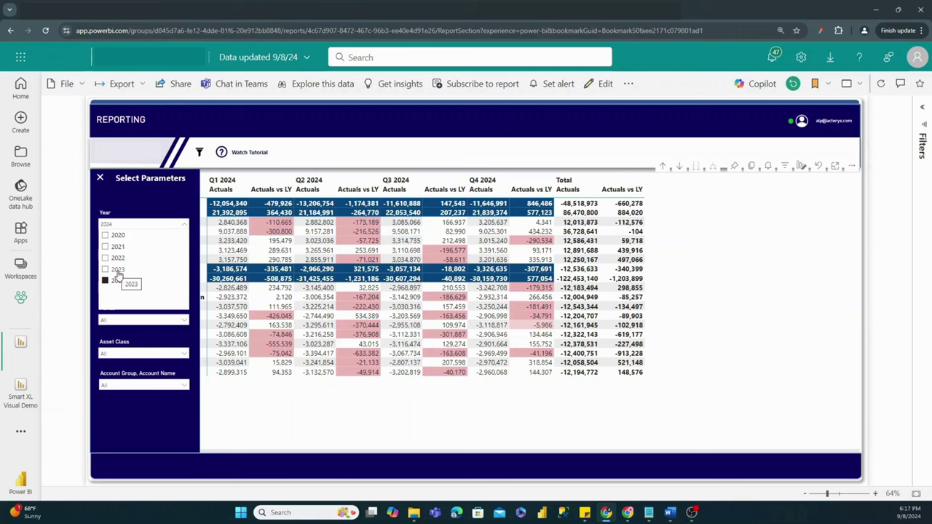
left_click(119, 270)
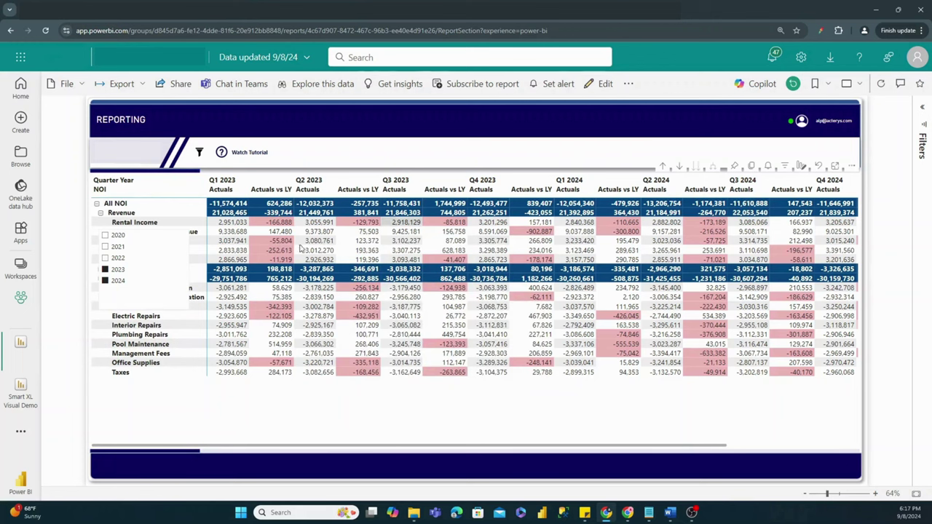
left_click(121, 271)
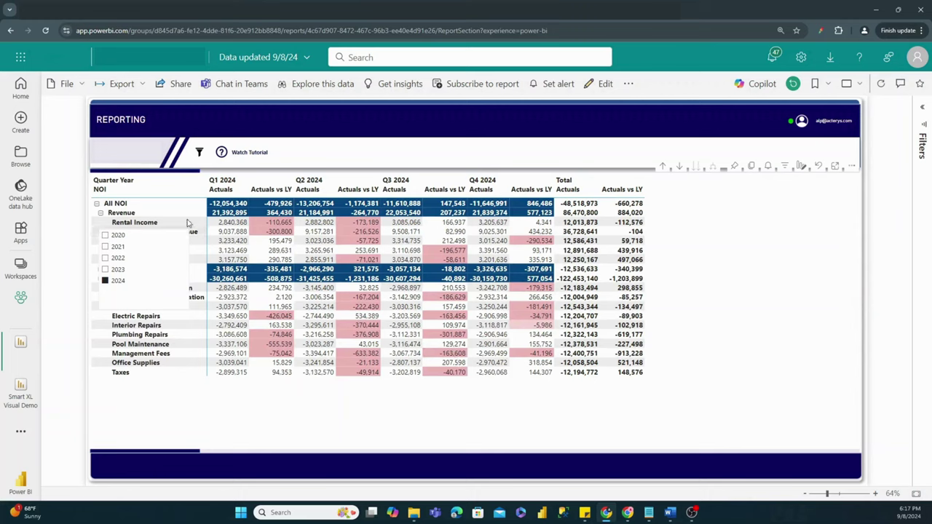
left_click(101, 179)
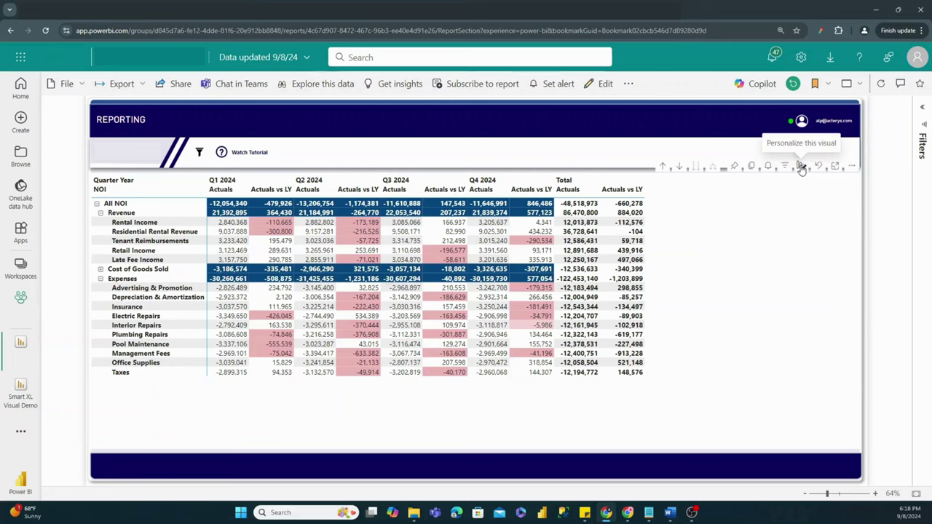
- Personalize the matrix by adding the Actuals TTM measure from Calculations to its values
left_click(801, 169)
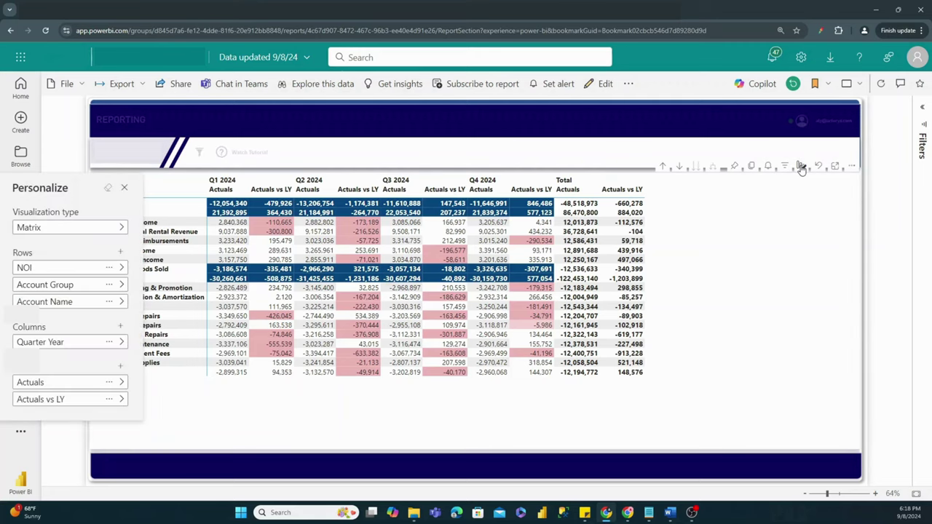
left_click(122, 372)
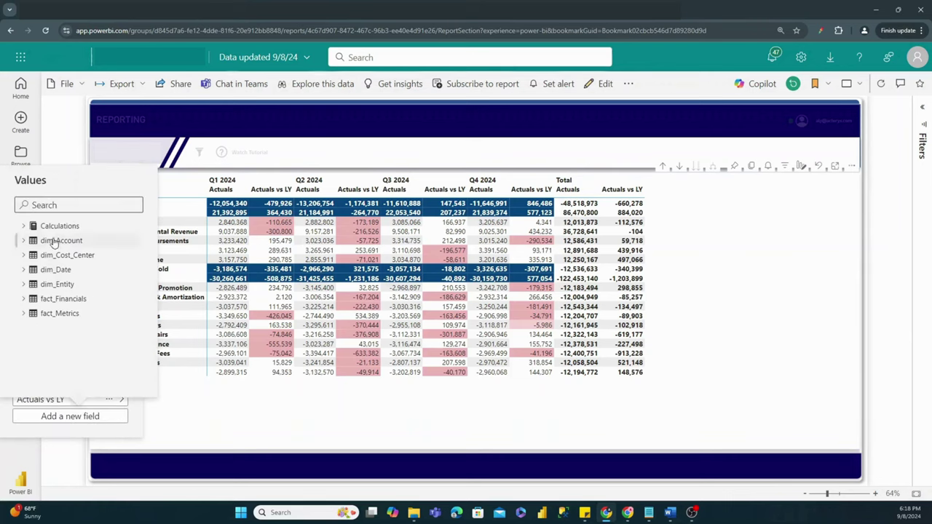
left_click(25, 227)
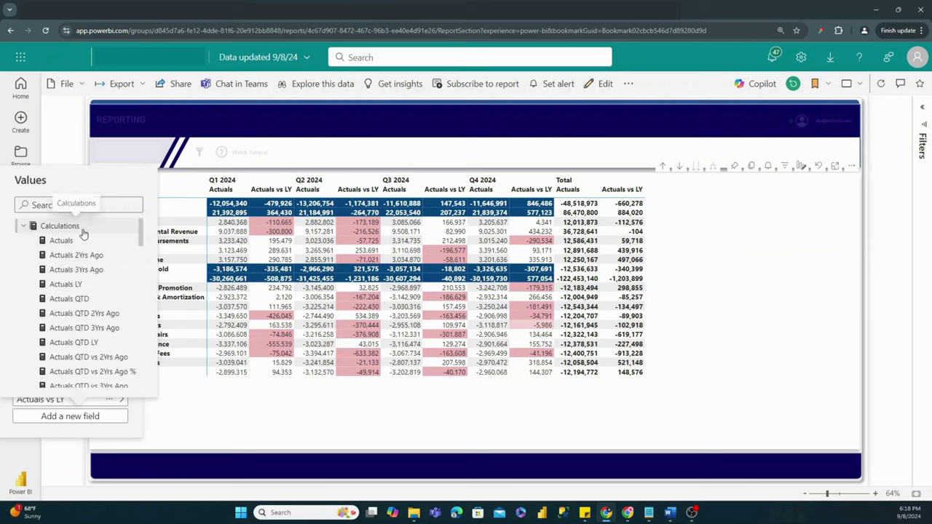
scroll(110, 275, "down", 1)
scroll(110, 275, "up", 1)
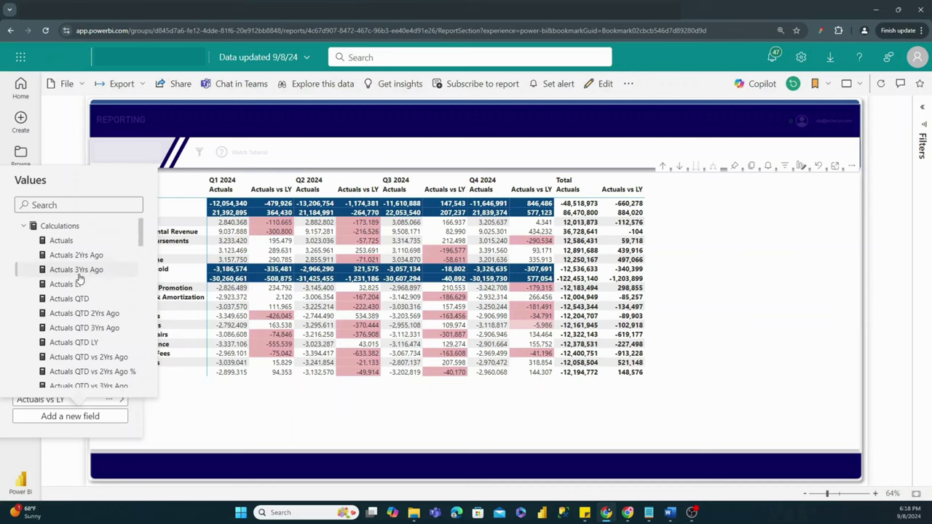
scroll(84, 282, "down", 3)
scroll(87, 284, "down", 6)
scroll(88, 273, "down", 10)
scroll(88, 274, "down", 10)
scroll(87, 274, "down", 4)
scroll(87, 274, "up", 11)
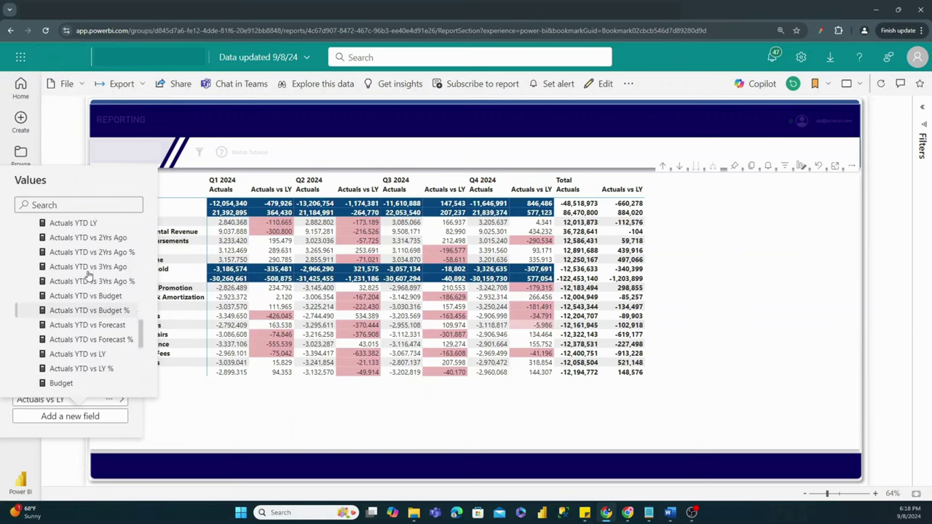
scroll(87, 274, "up", 1)
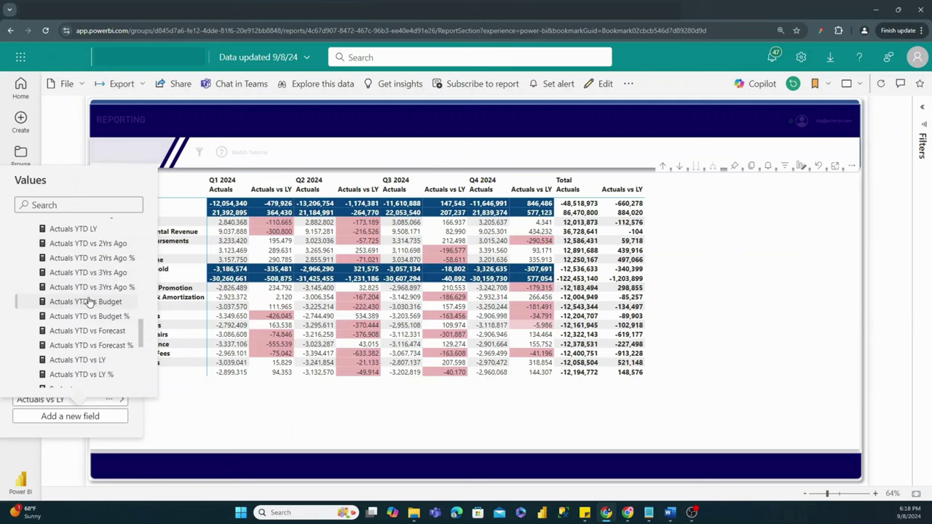
scroll(88, 302, "up", 3)
scroll(88, 300, "up", 1)
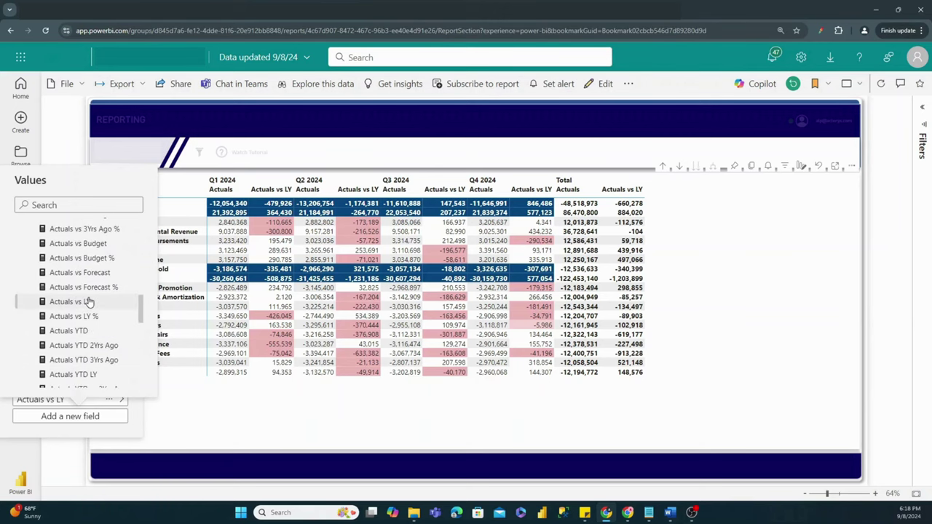
scroll(95, 303, "up", 6)
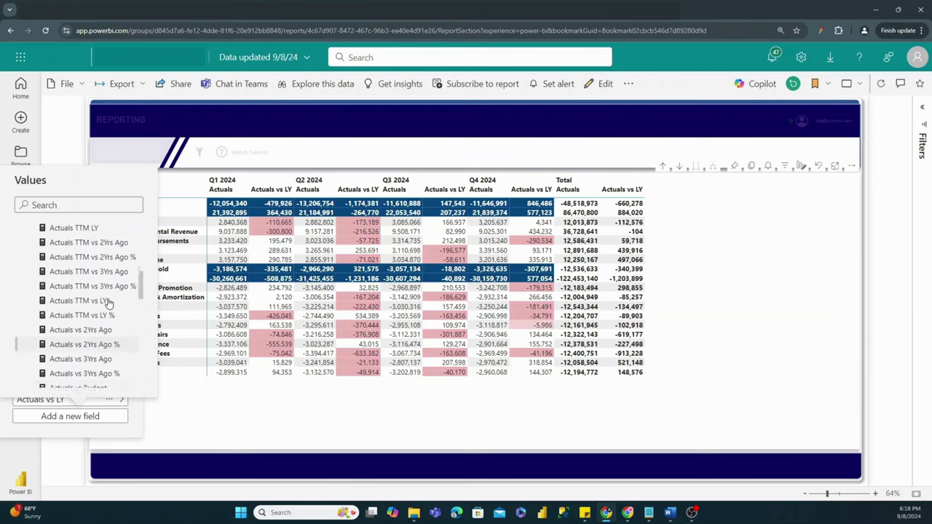
scroll(102, 302, "up", 2)
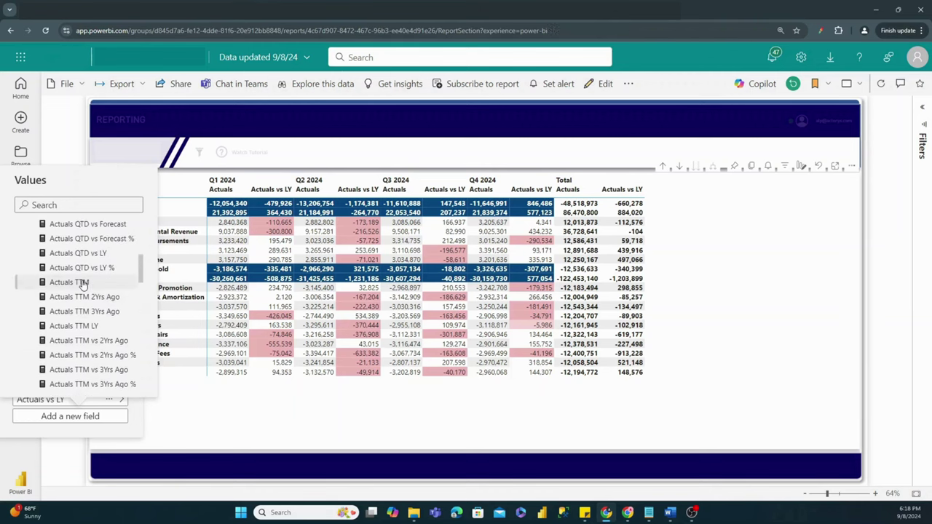
key("Escape")
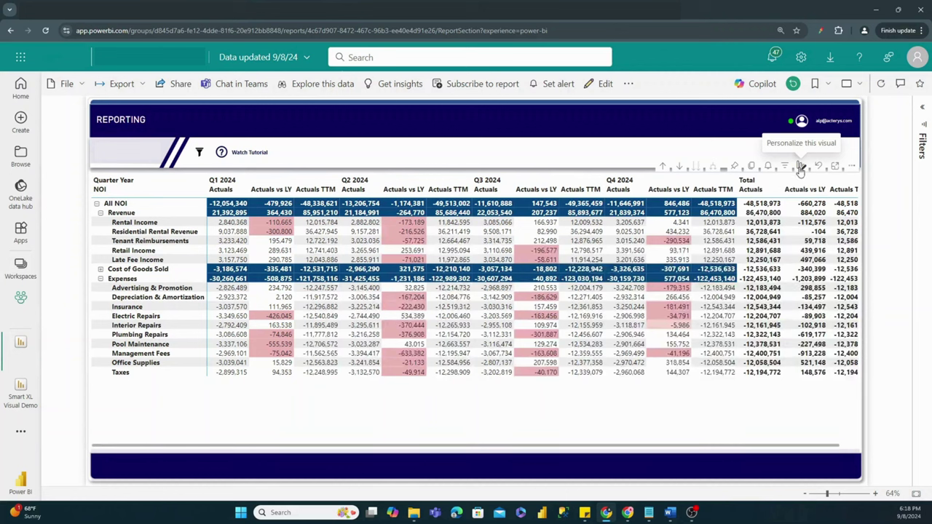
- Examine the other measures in the Calculations table that are available for the matrix values
left_click(801, 167)
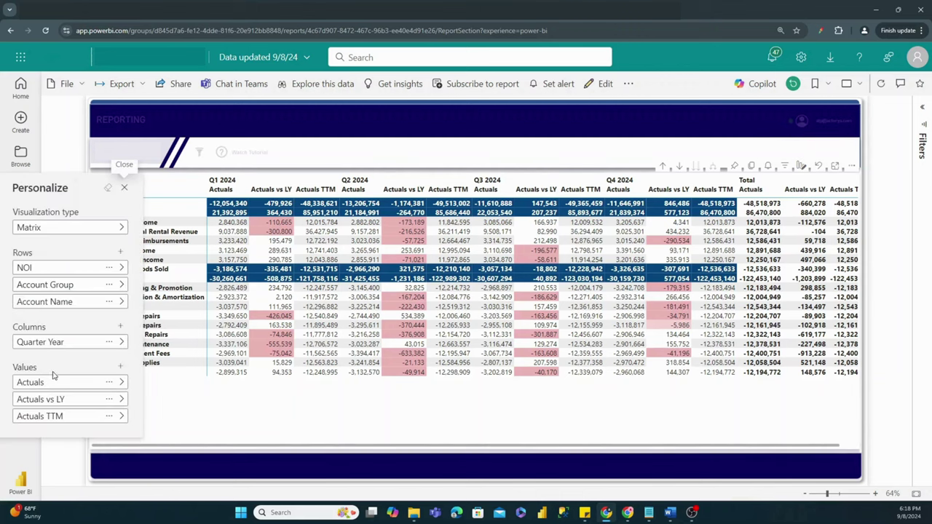
left_click(120, 368)
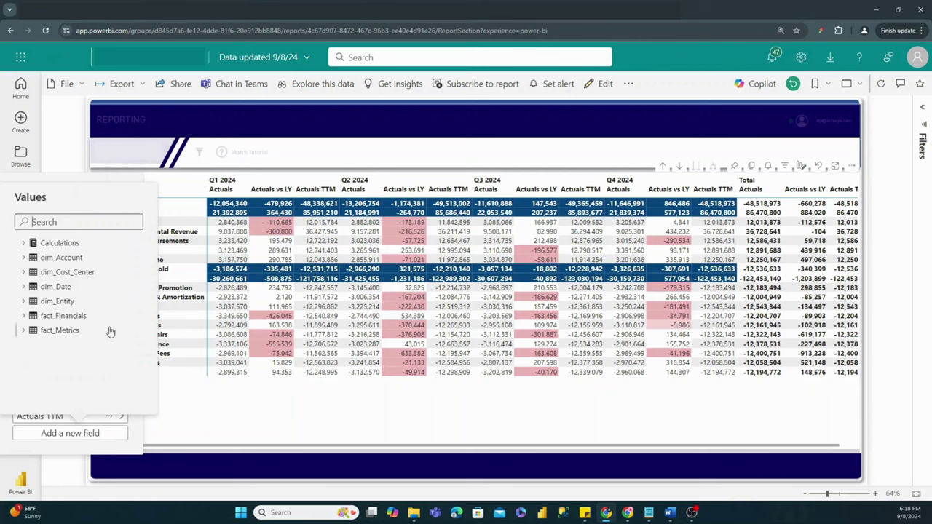
left_click(24, 243)
scroll(106, 298, "down", 5)
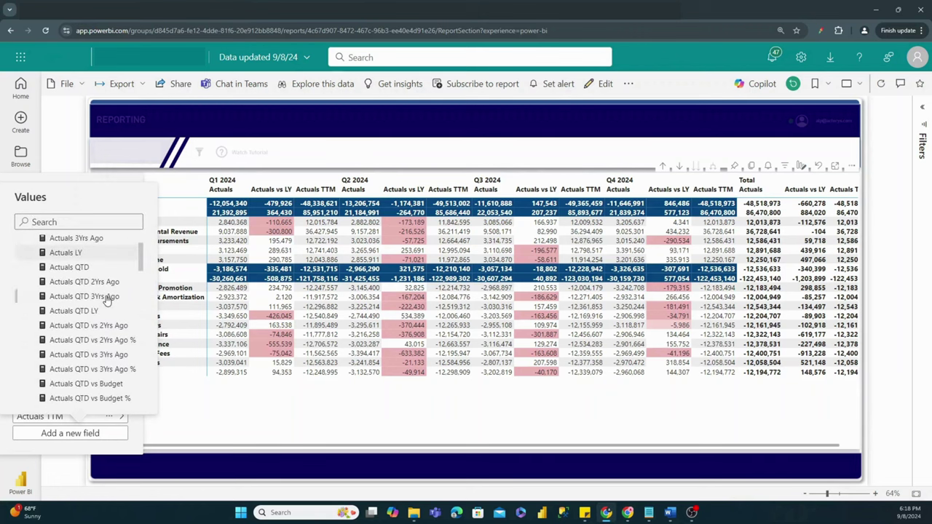
scroll(106, 300, "down", 7)
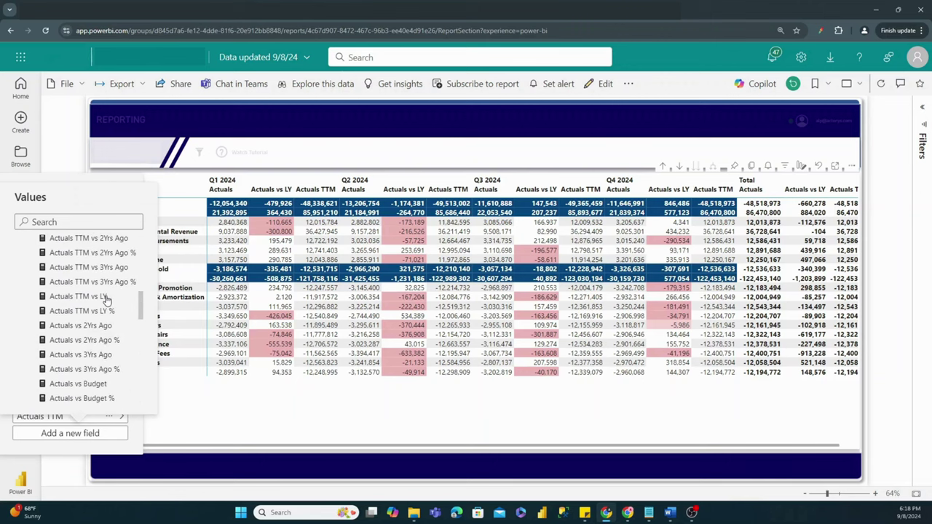
scroll(107, 300, "up", 12)
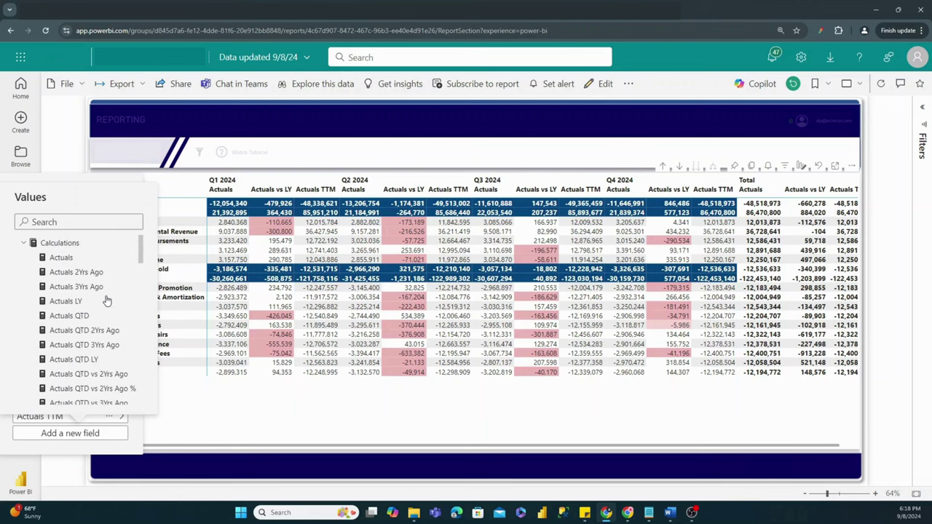
left_click(24, 242)
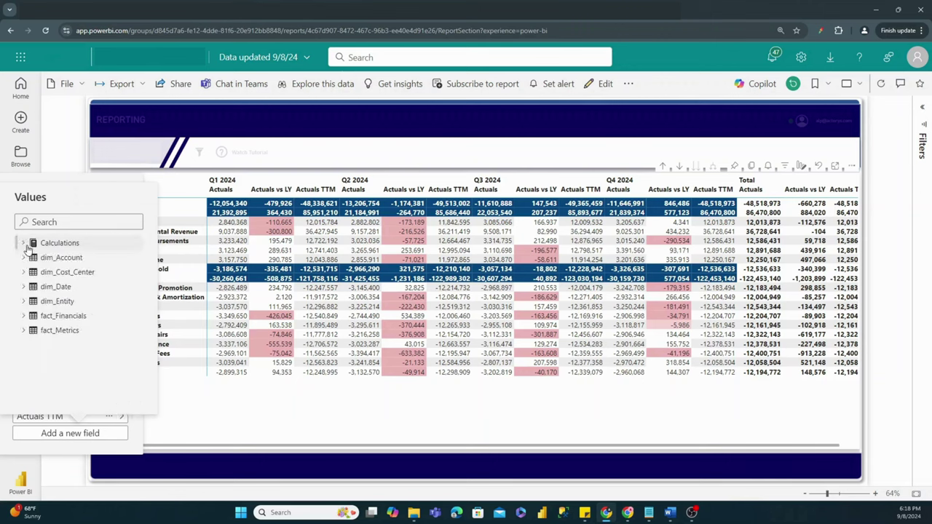
left_click(87, 446)
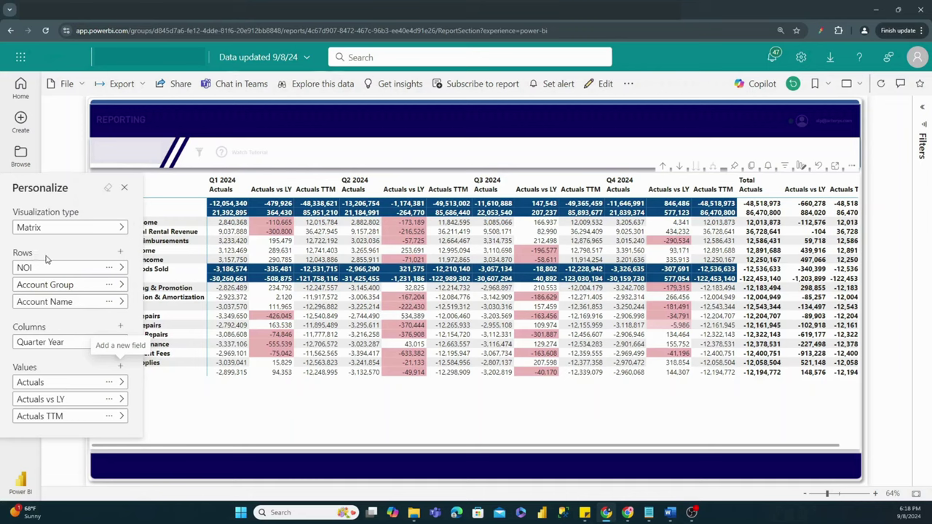
- Add the Fund Group field from dim_Entity to the rows of the matrix
left_click(120, 253)
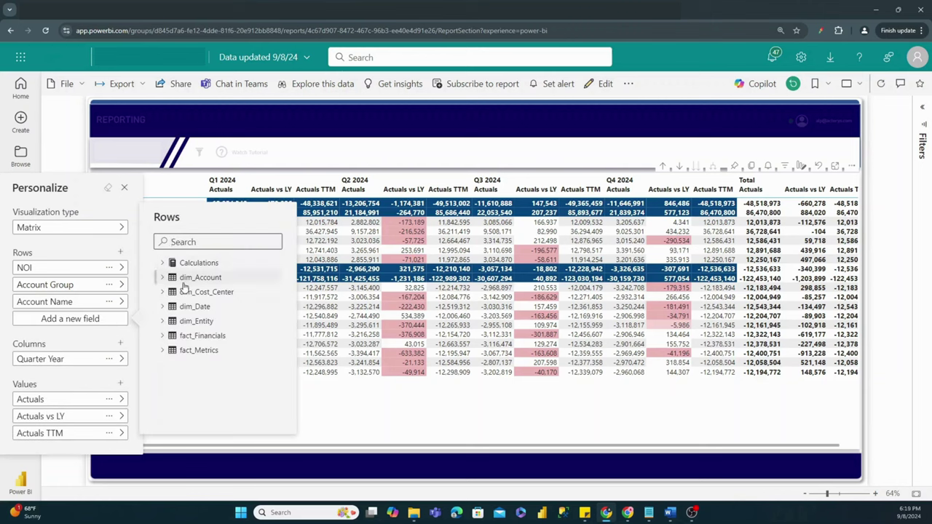
left_click(163, 322)
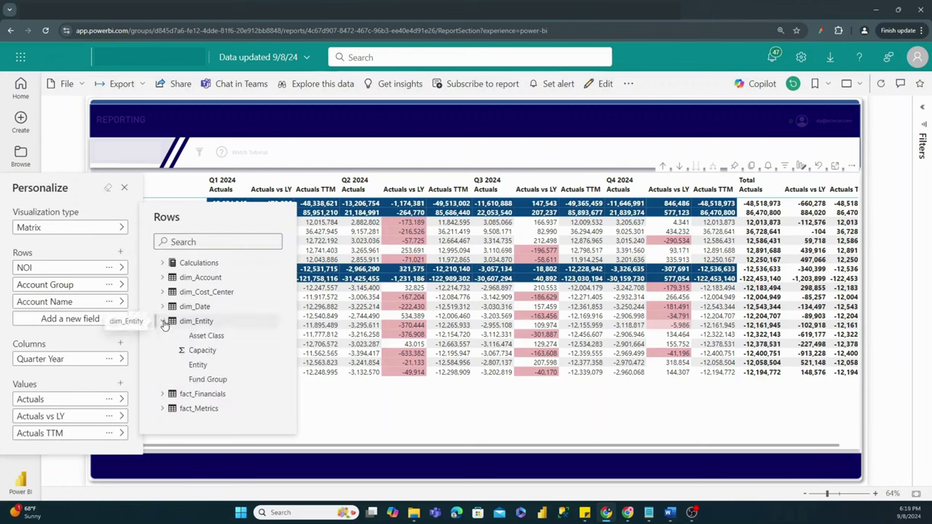
left_click(203, 380)
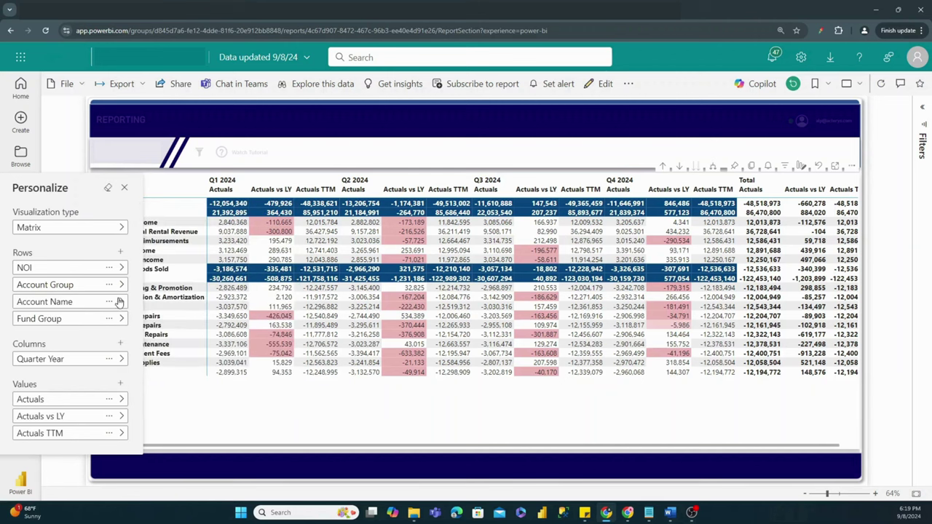
- Remove Account Name, NOI and Account Group from the matrix rows, keeping only Fund Group
left_click(109, 302)
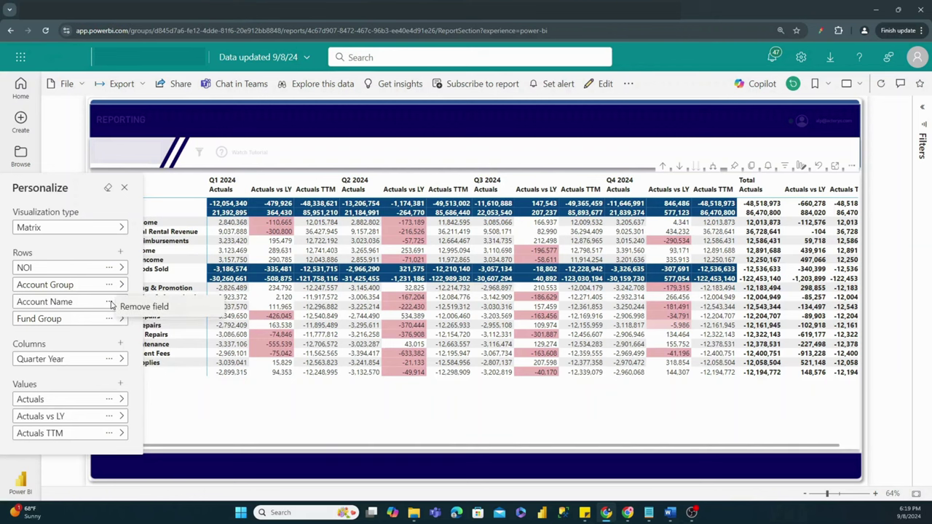
left_click(128, 309)
left_click(109, 290)
left_click(110, 285)
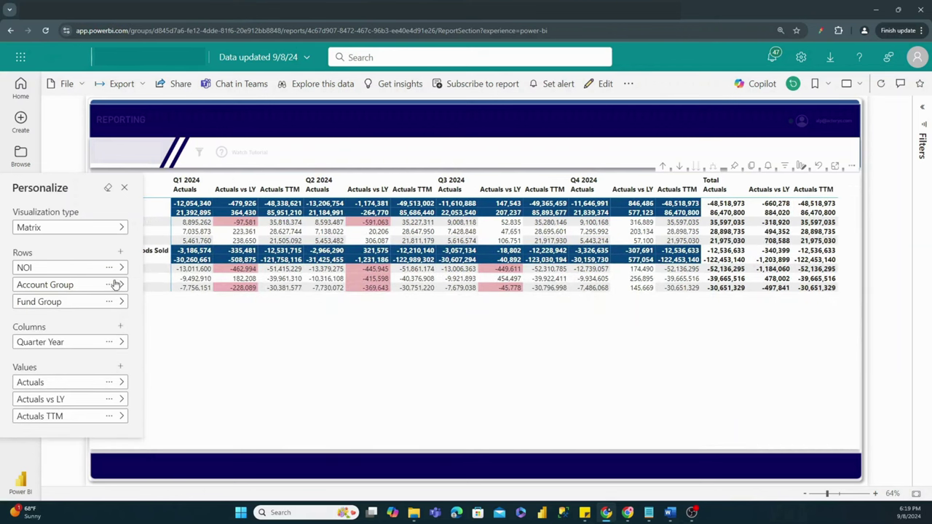
left_click(109, 267)
left_click(126, 273)
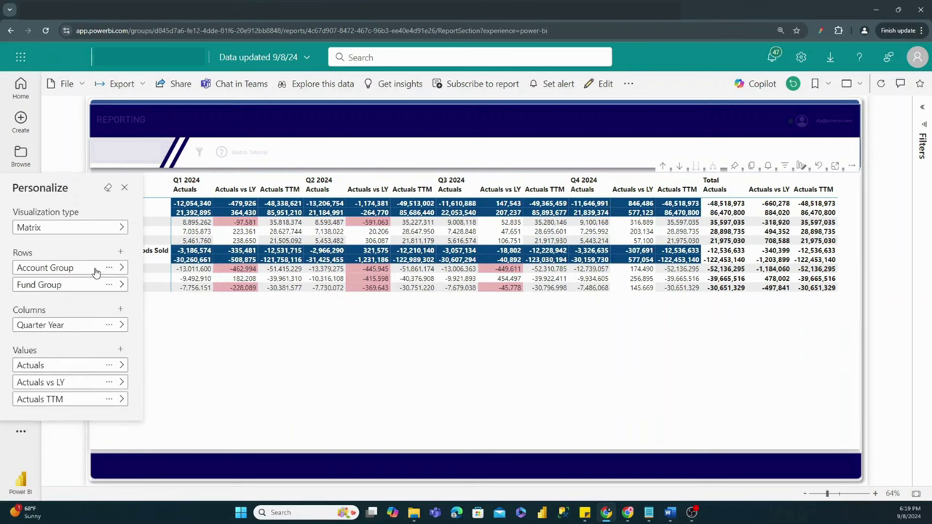
left_click(109, 268)
left_click(132, 275)
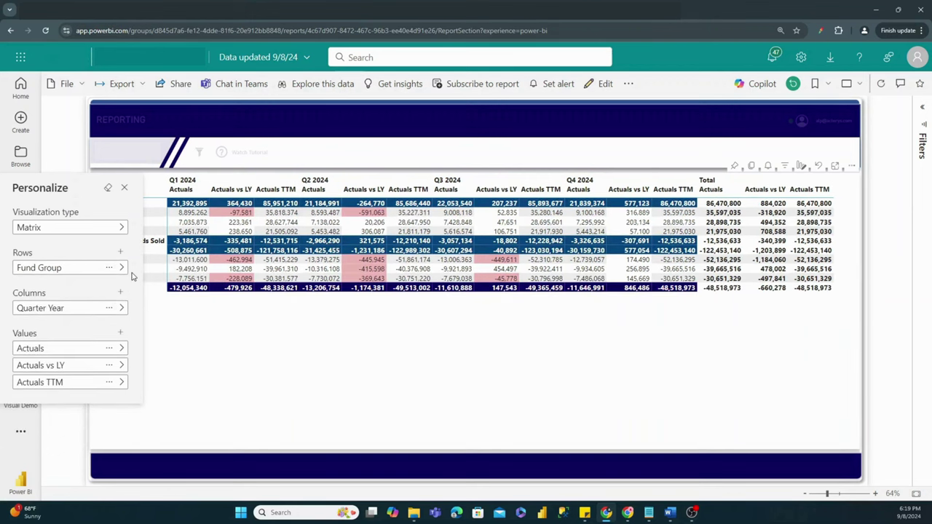
- Add Asset Class from dim_Entity to the matrix rows below Fund Group and close the personalization pane
left_click(121, 254)
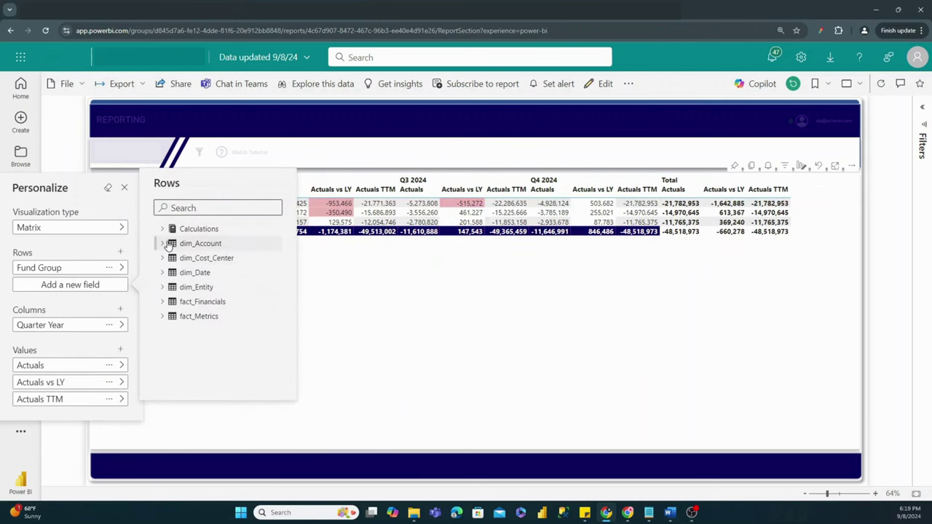
left_click(162, 287)
left_click(198, 301)
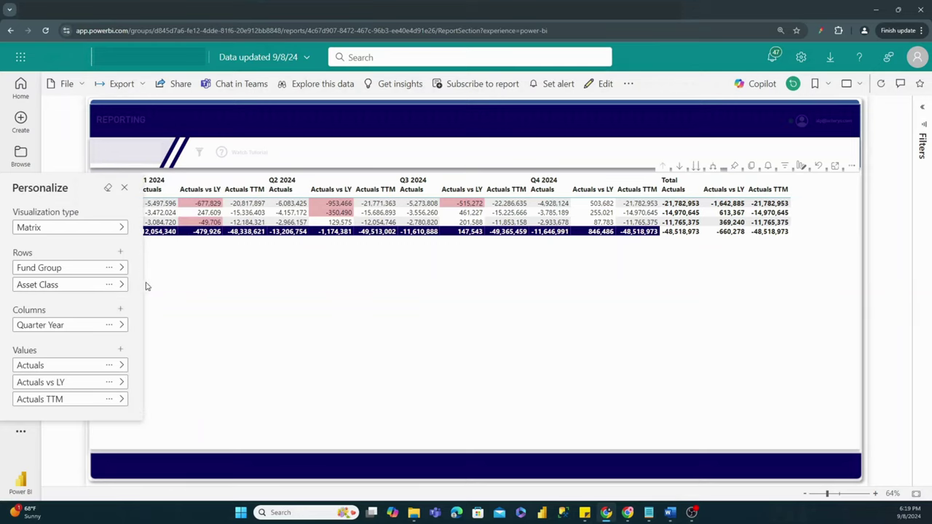
left_click(124, 188)
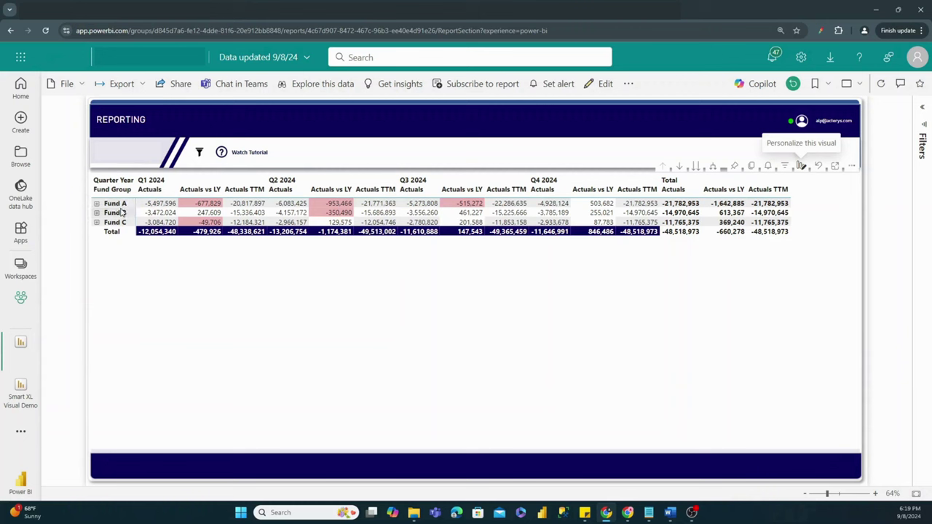
- Expand Fund A, Fund B and Fund C in the matrix to show their asset classes
left_click(97, 204)
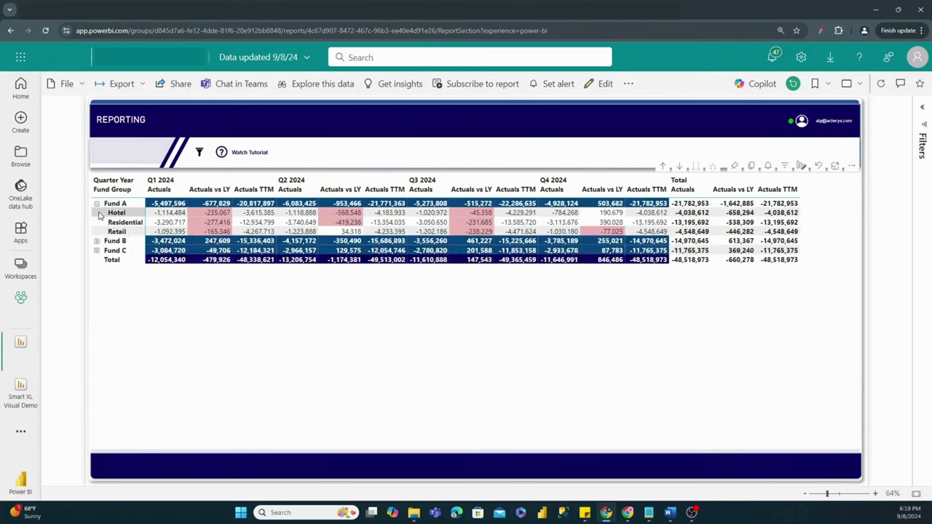
left_click(96, 251)
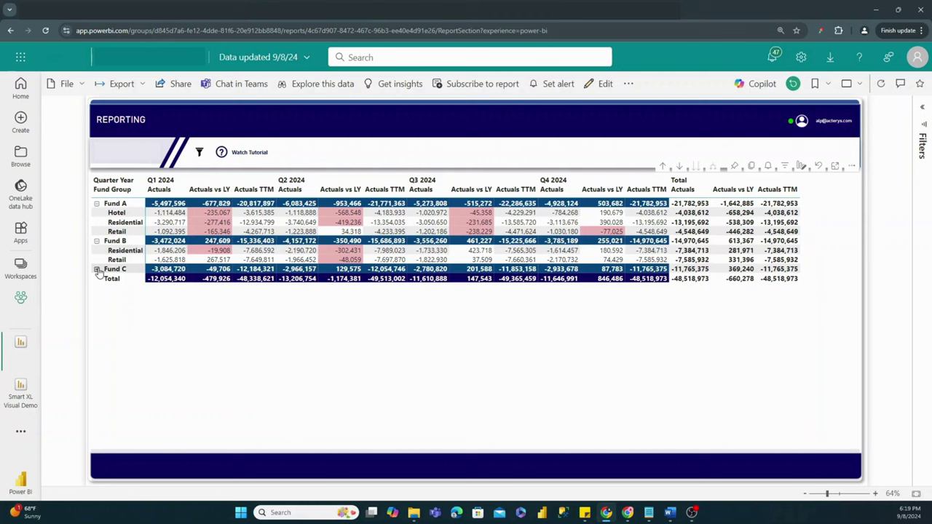
left_click(96, 269)
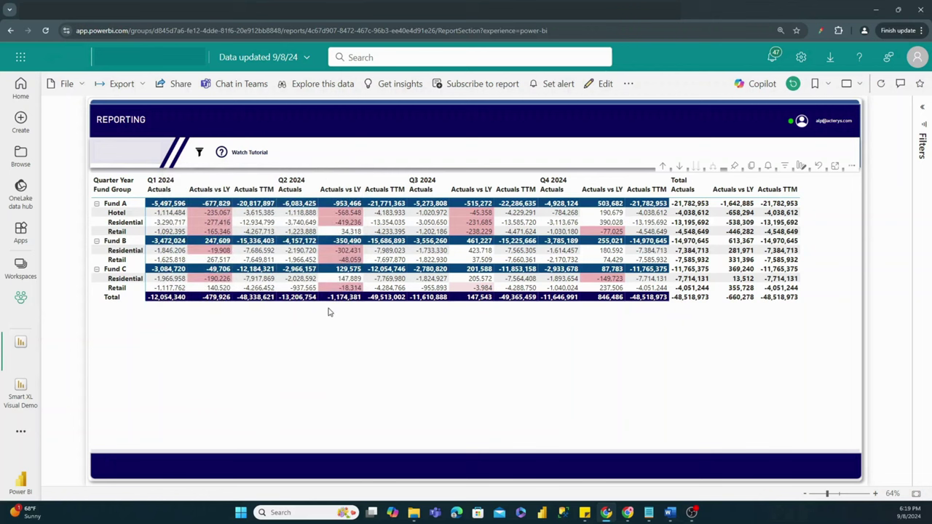
- Filter the fund matrix to the Revenue account group in the report parameters and close the pane
left_click(199, 152)
left_click(123, 385)
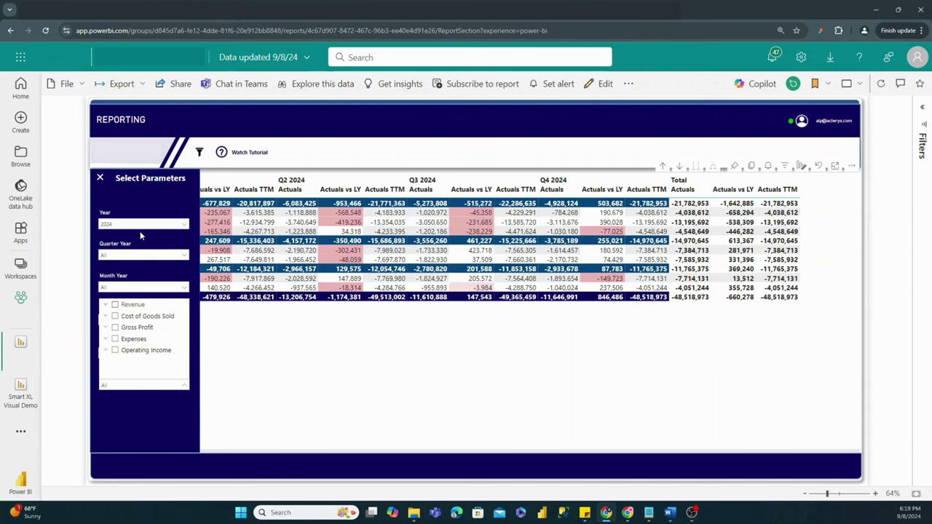
left_click(100, 178)
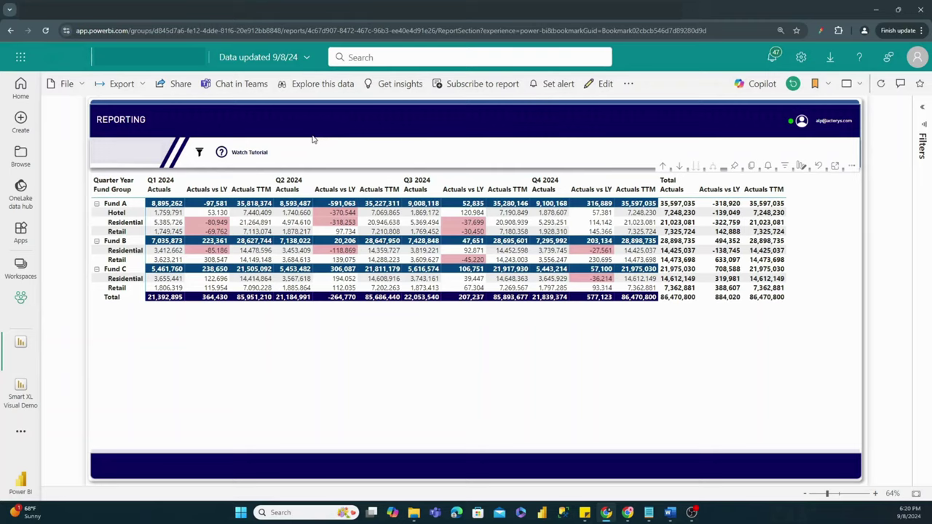
- Open the report's tutorial folder in SharePoint, dismiss the site design prompt, and locate the 001 navigation video
left_click(221, 152)
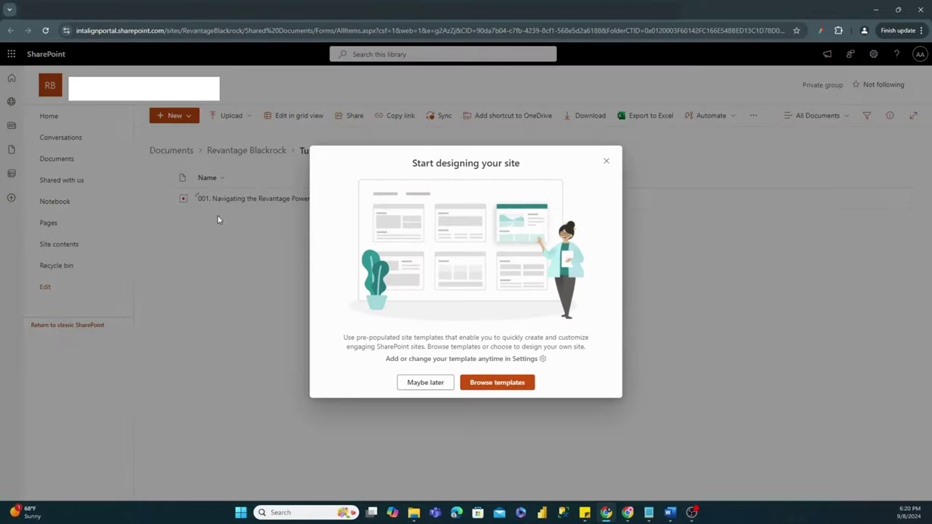
left_click(606, 161)
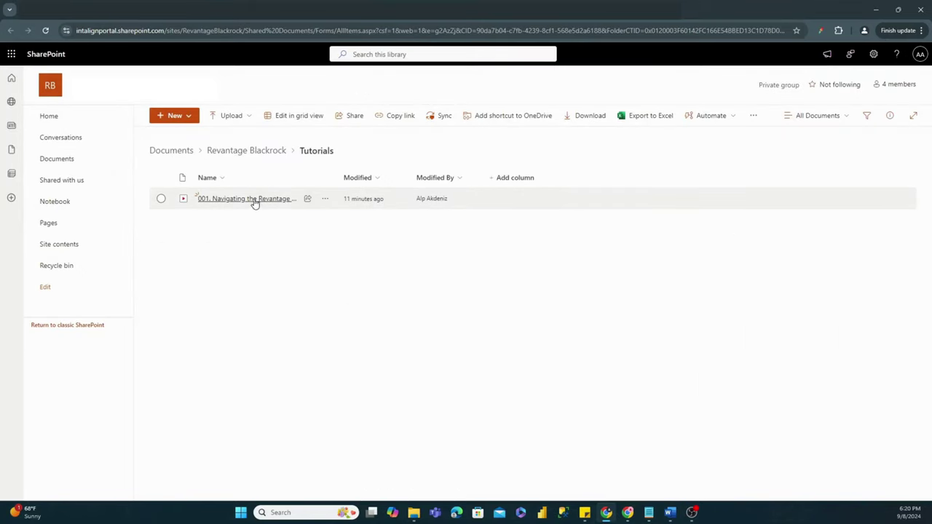
mouse_move(241, 206)
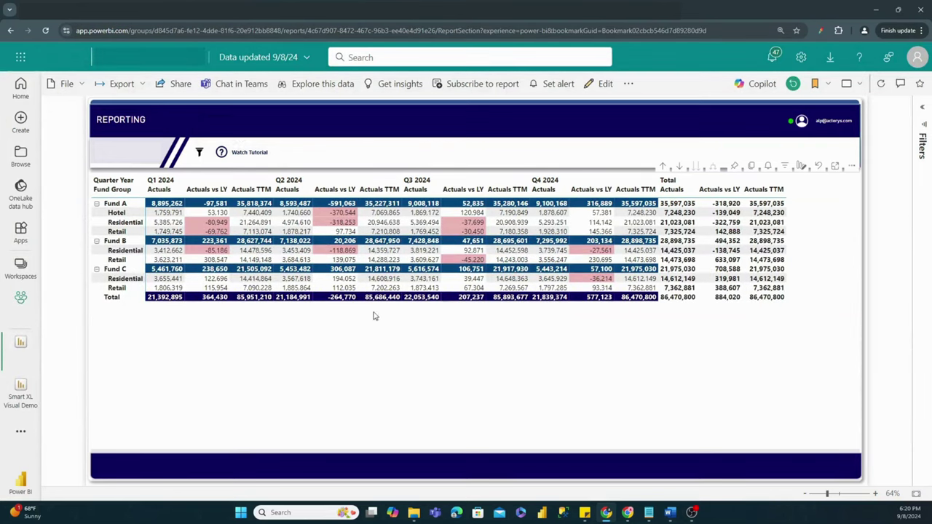
- Export the fund matrix as summarized data in the .xlsx (Excel 150,000-row max) format
left_click(851, 167)
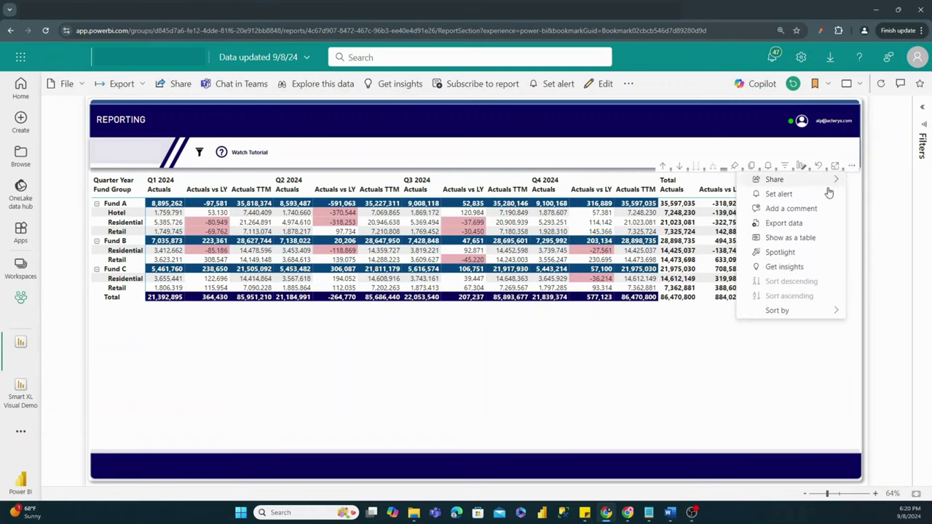
left_click(782, 222)
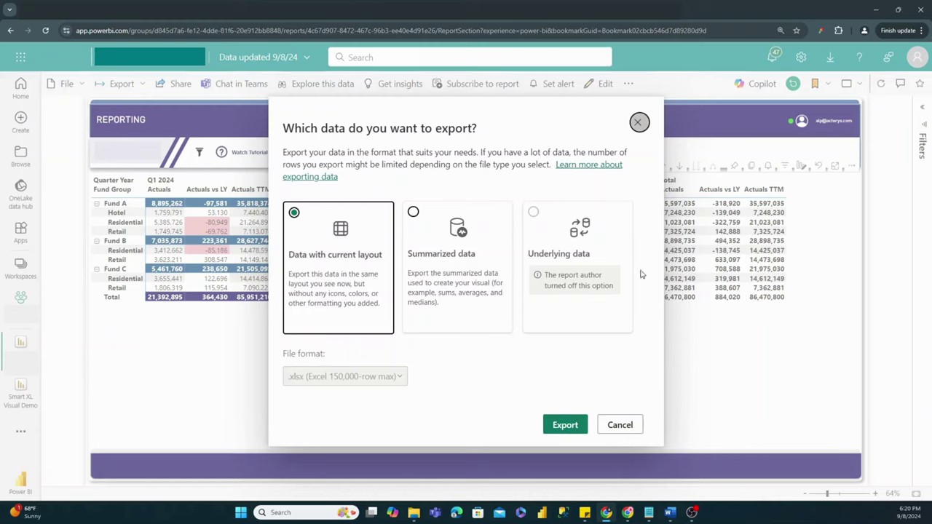
left_click(414, 214)
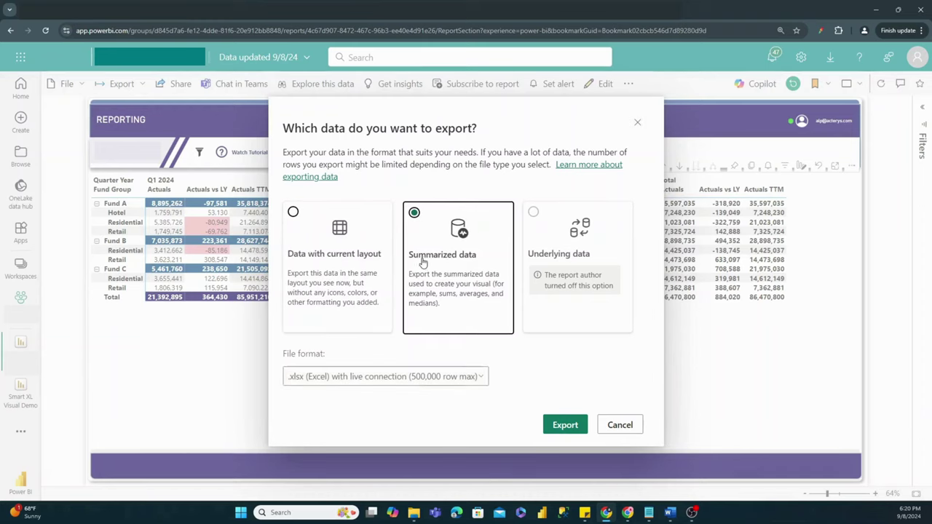
left_click(399, 375)
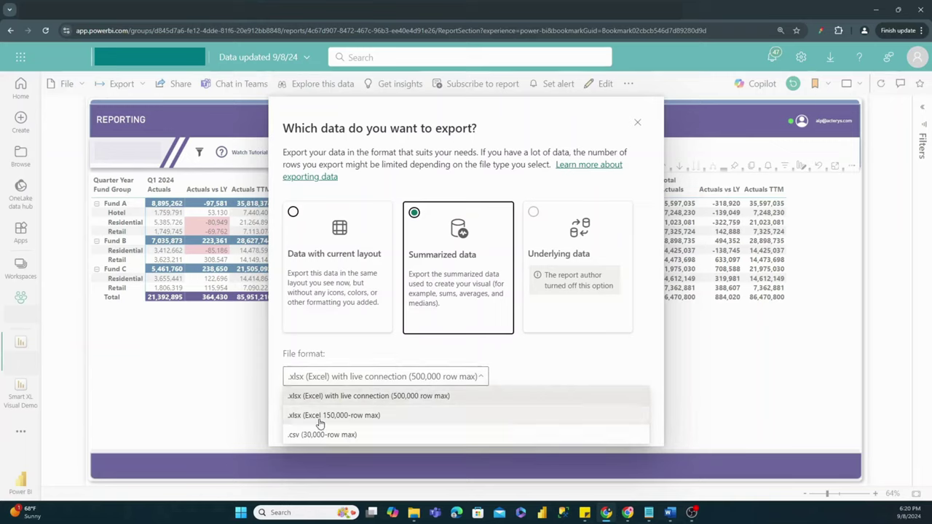
left_click(321, 416)
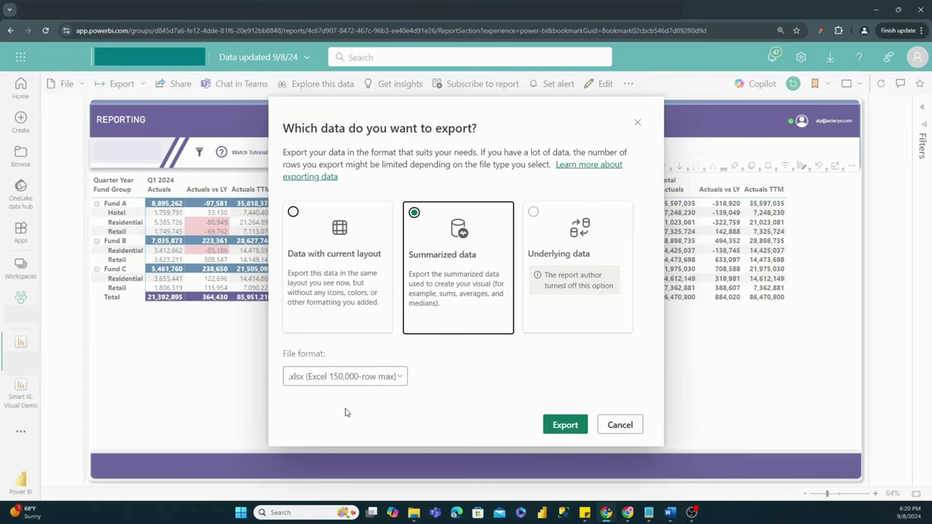
left_click(565, 425)
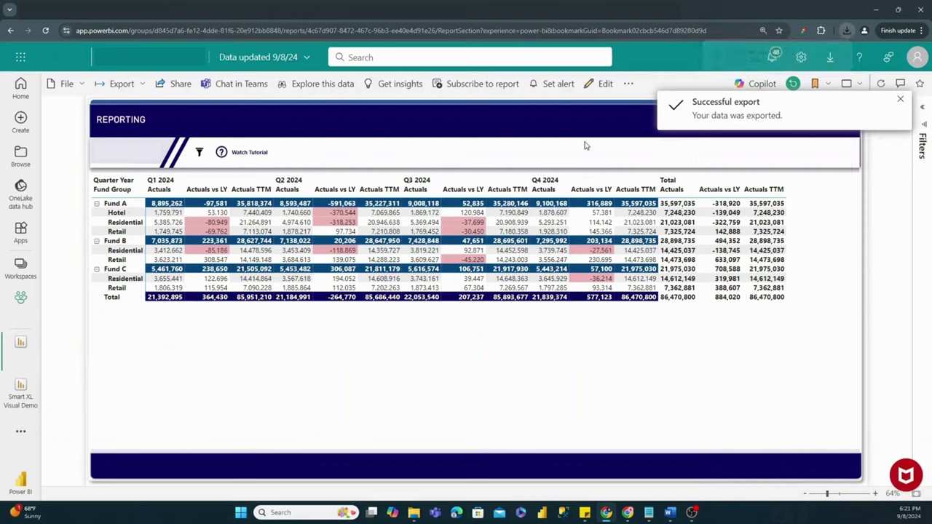
- Open the report's data through Analyze in Excel, select the empty PivotTable, and enable the workbook's external data connections
left_click(123, 85)
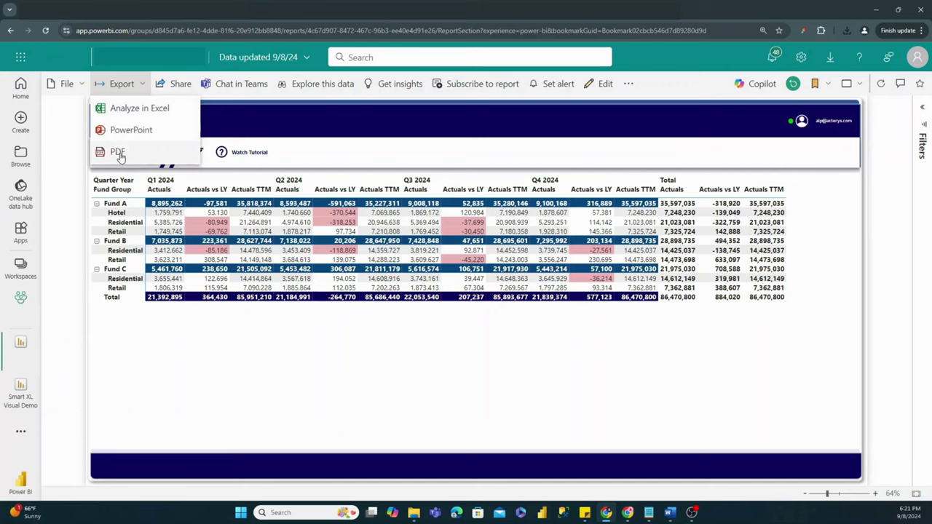
left_click(74, 89)
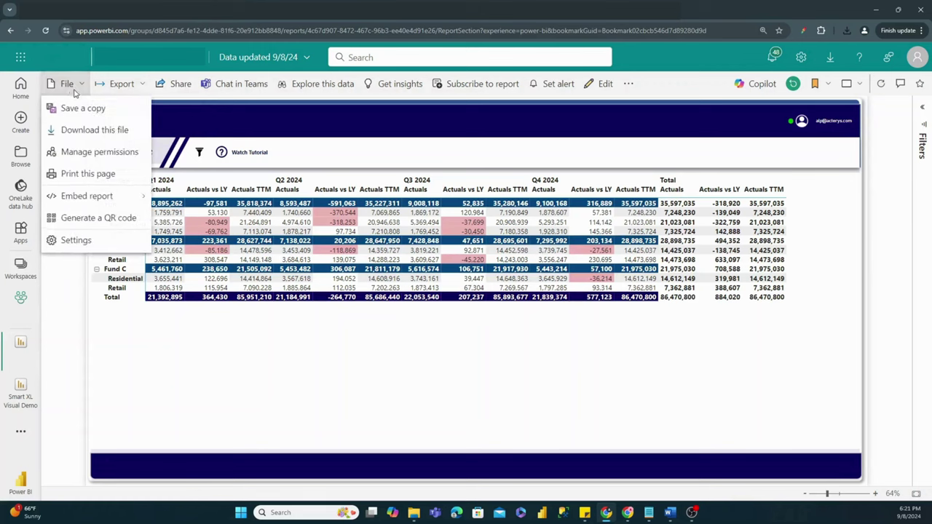
left_click(73, 85)
left_click(123, 85)
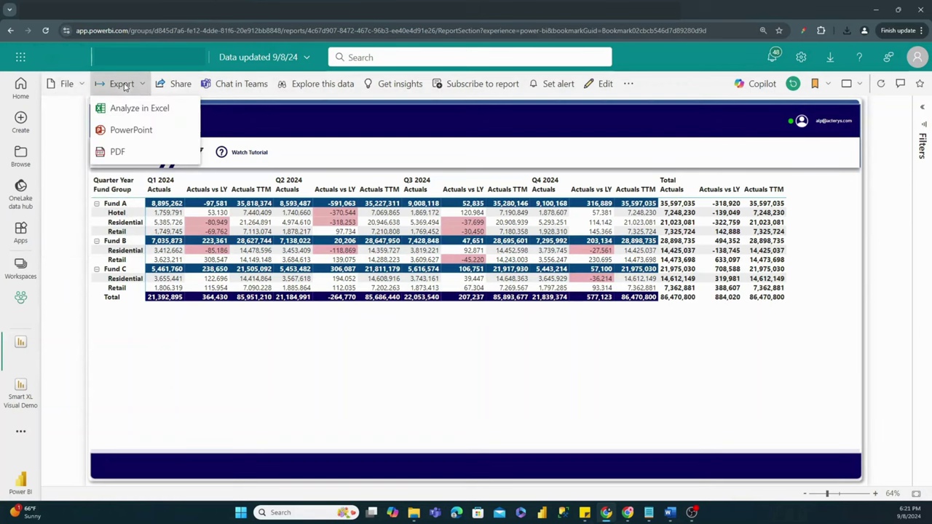
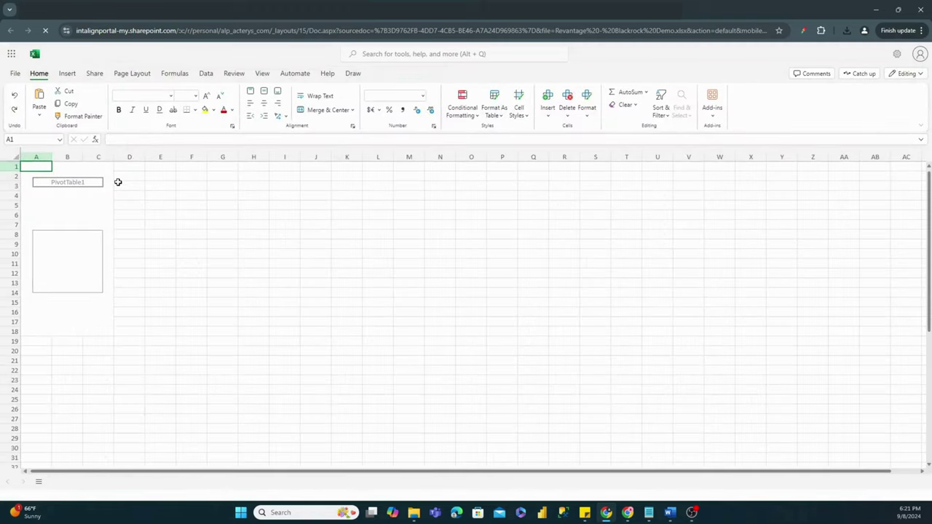
left_click(86, 233)
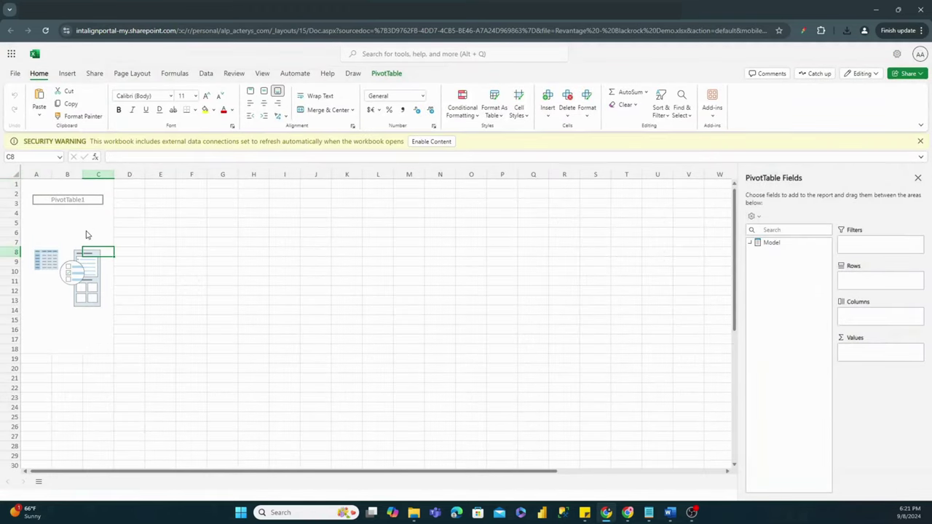
left_click(425, 143)
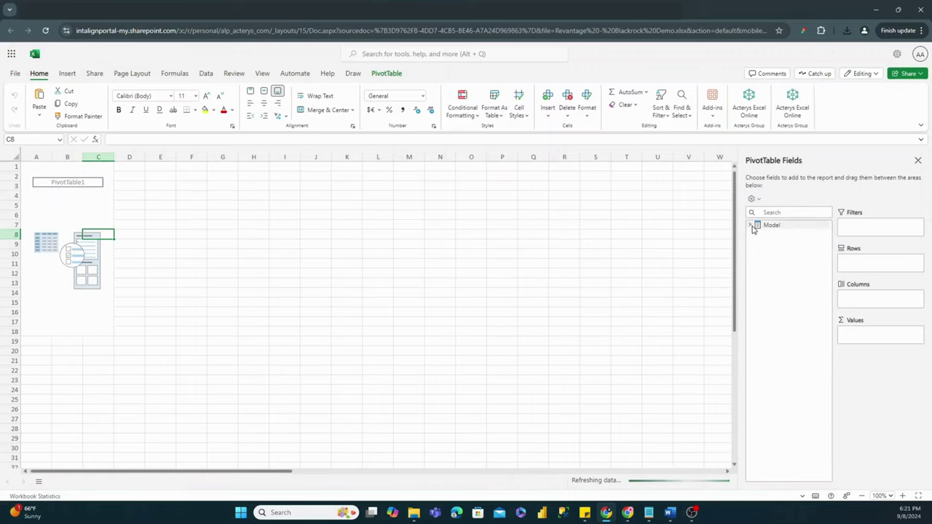
- Build the PivotTable with the Actuals measure as values and Month Year from dim_Date as rows, and review the monthly figures
left_click(752, 227)
left_click(48, 198)
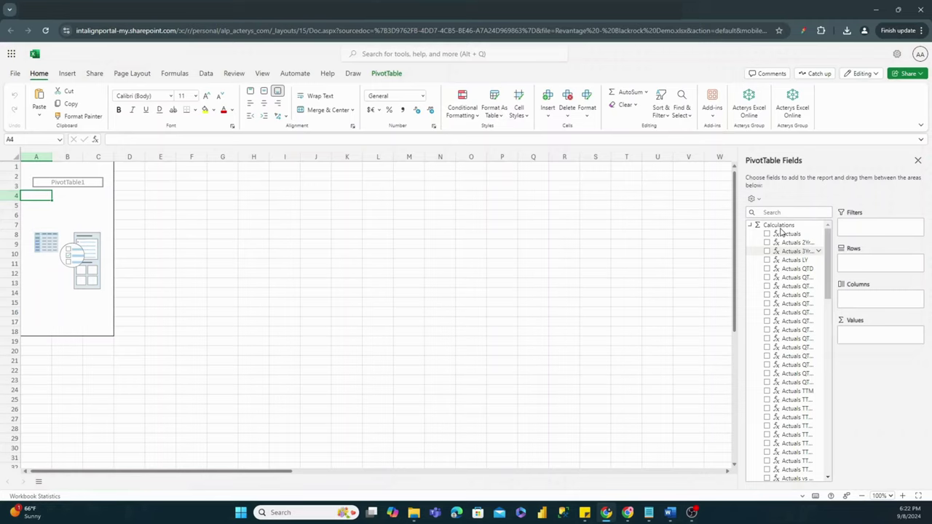
left_click(781, 233)
scroll(790, 335, "down", 10)
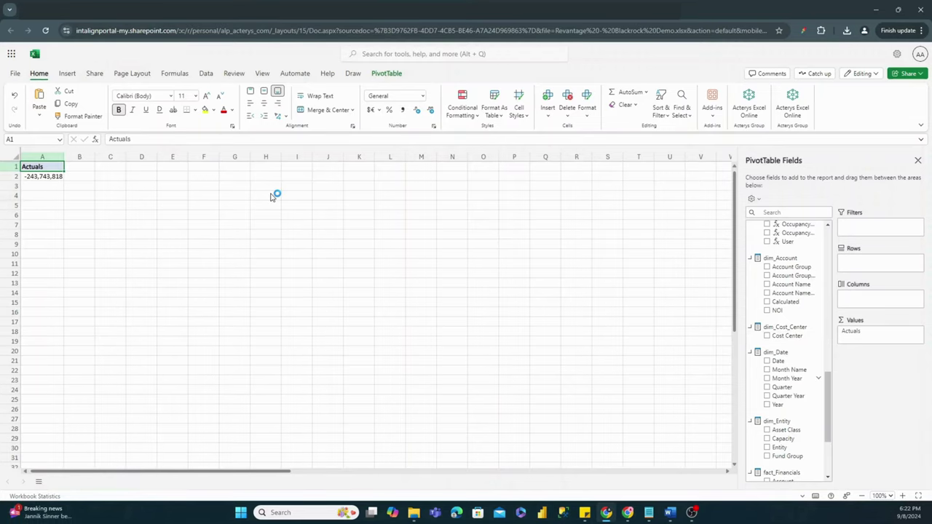
scroll(68, 327, "down", 5)
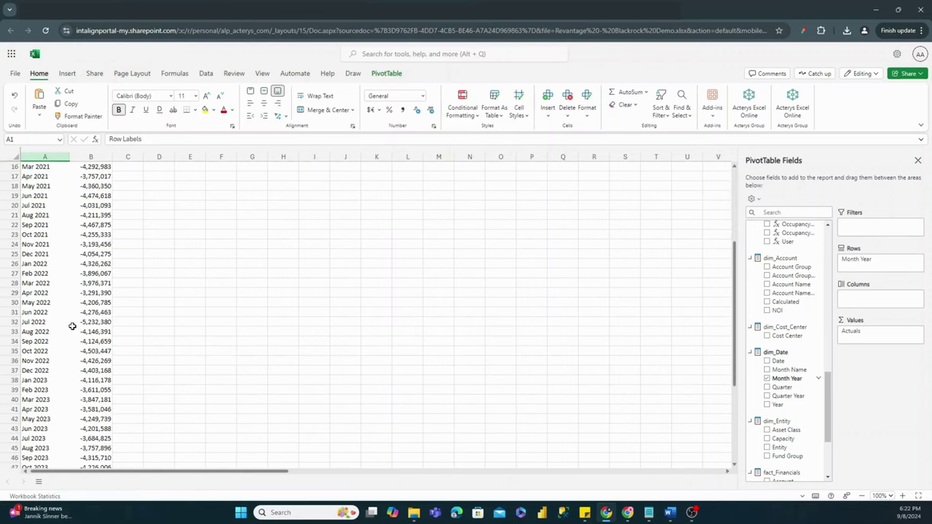
scroll(72, 326, "down", 8)
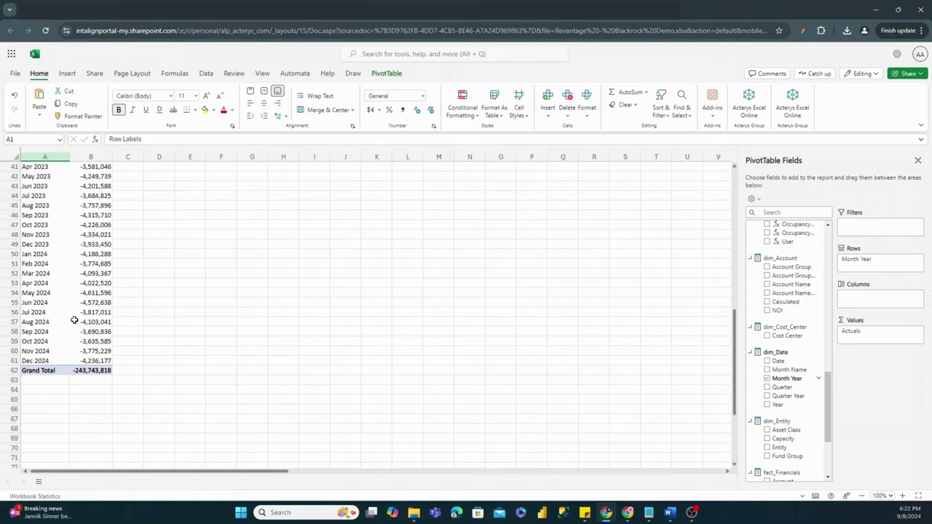
scroll(74, 320, "up", 13)
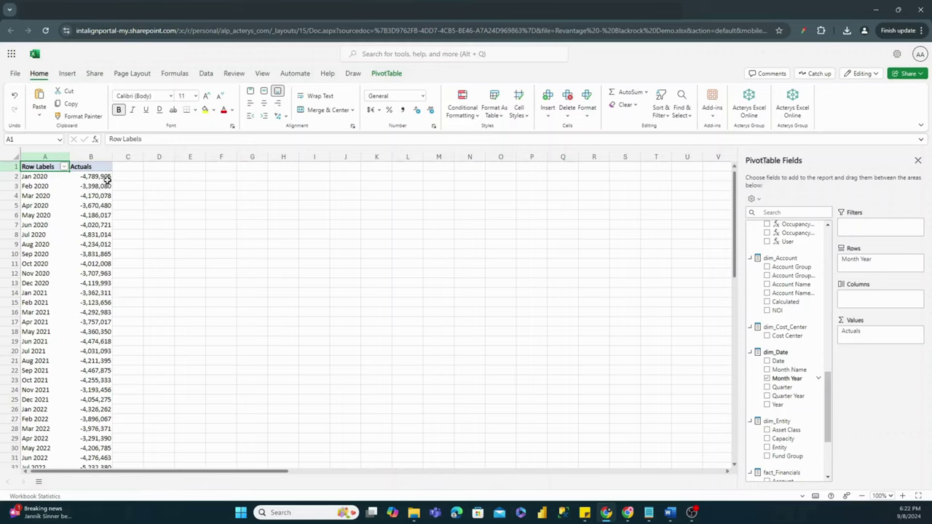
left_click(206, 74)
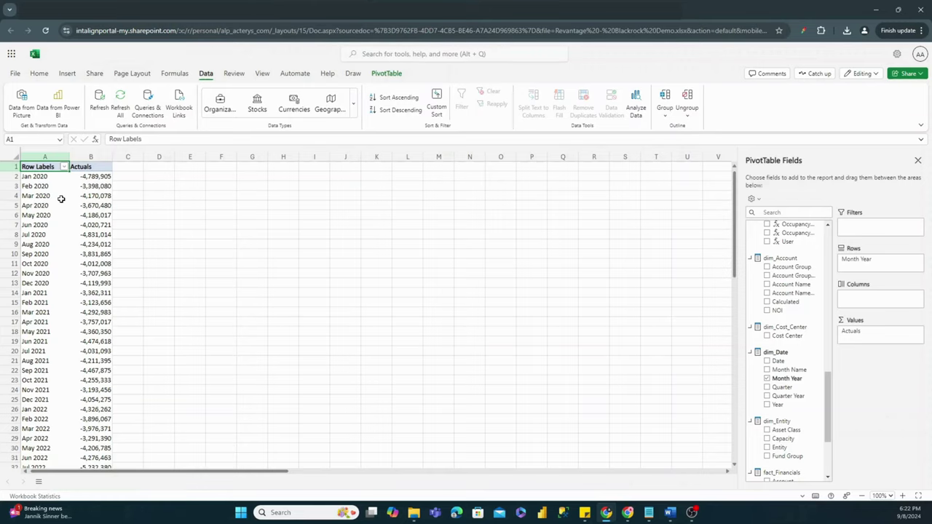
- Return to the Power BI report and save a copy in the Revantage / Blackrock workspace, named Custom Report plus the author's first name
key("ctrl+Tab")
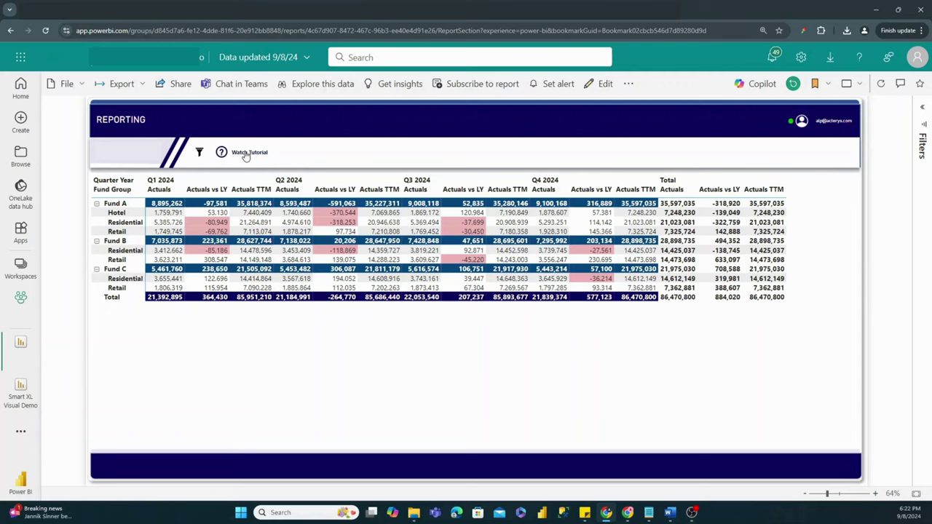
mouse_move(799, 193)
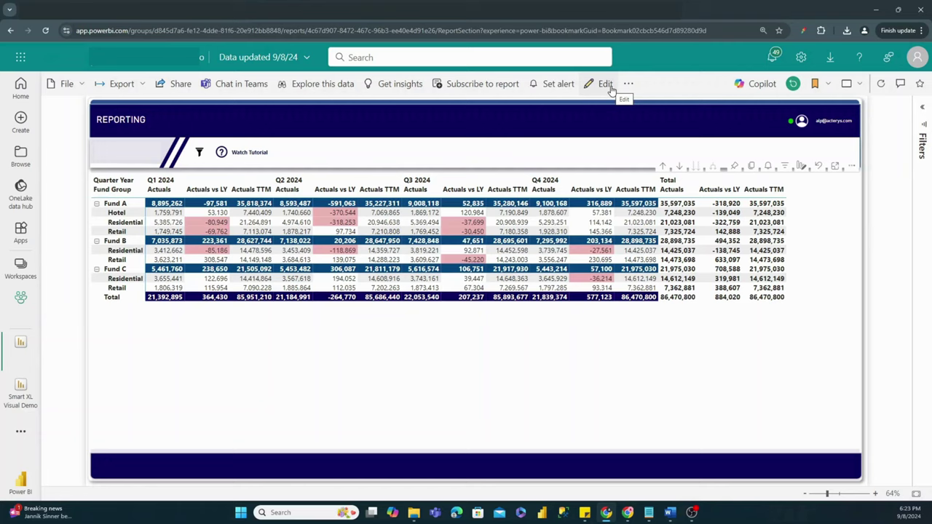
left_click(67, 84)
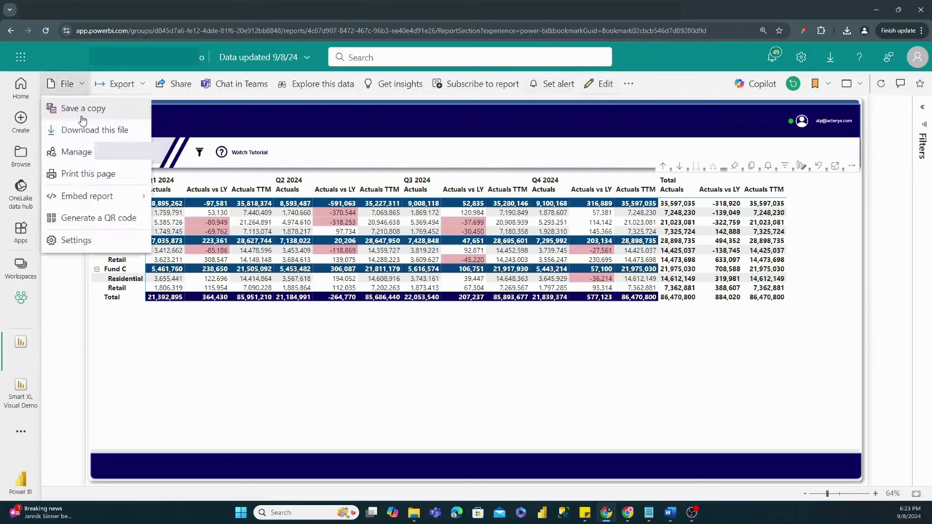
left_click(82, 111)
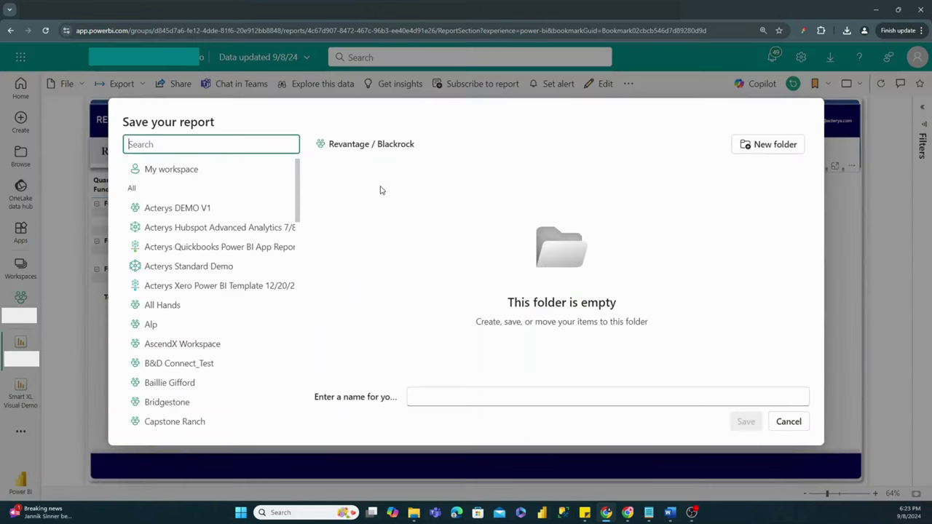
type("rev")
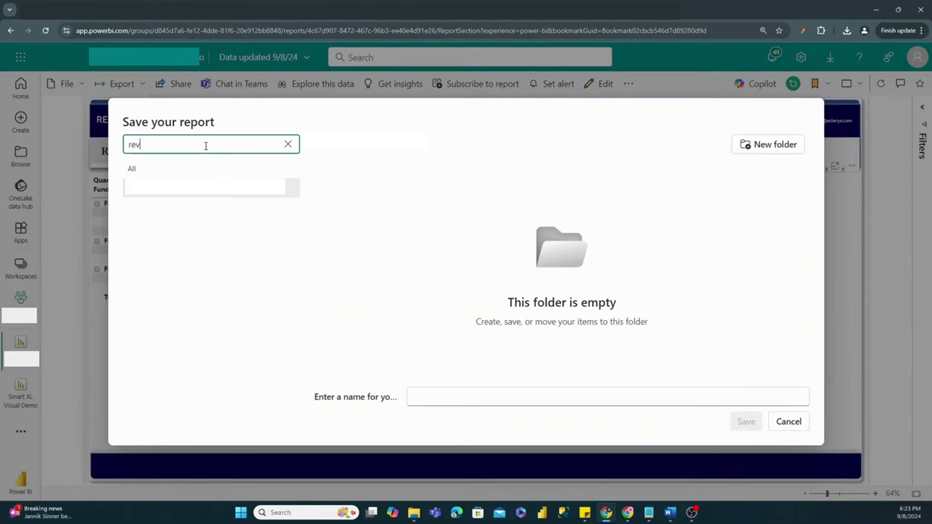
left_click(200, 191)
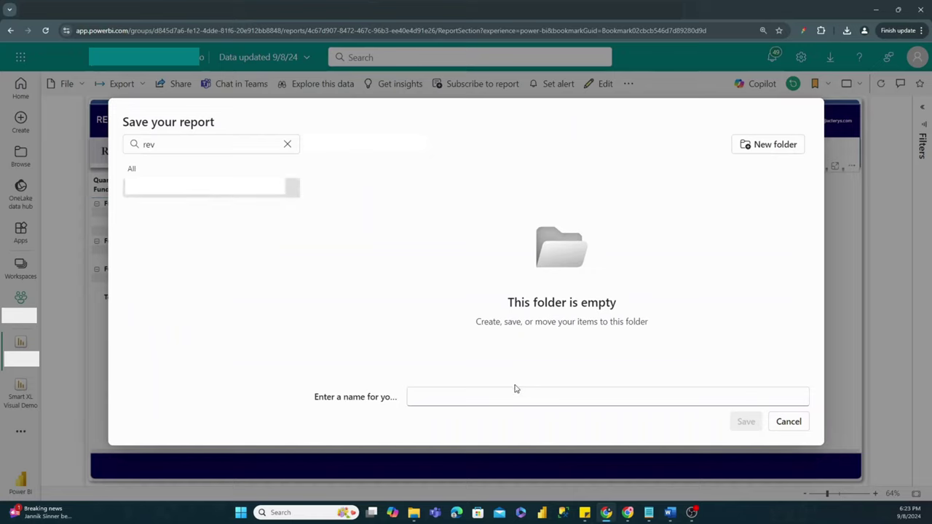
left_click(494, 397)
type("Custom Report - Alp")
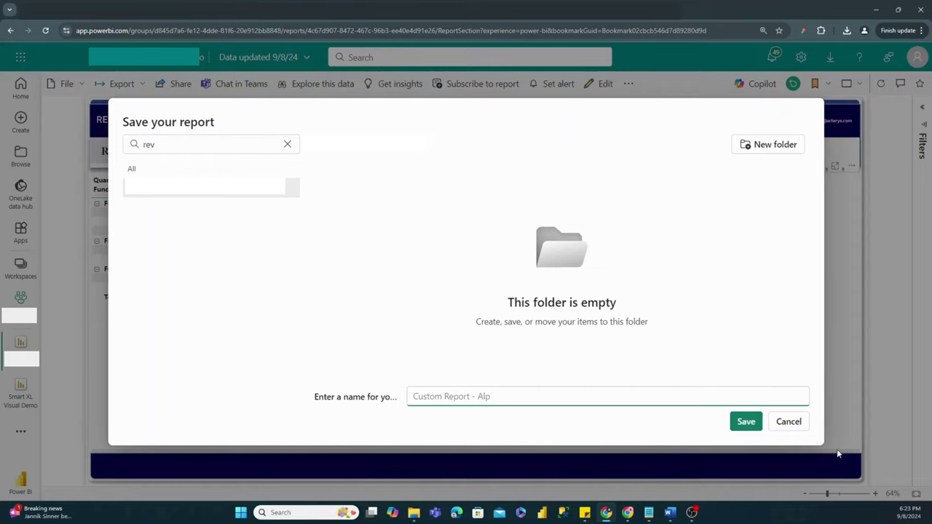
left_click(746, 421)
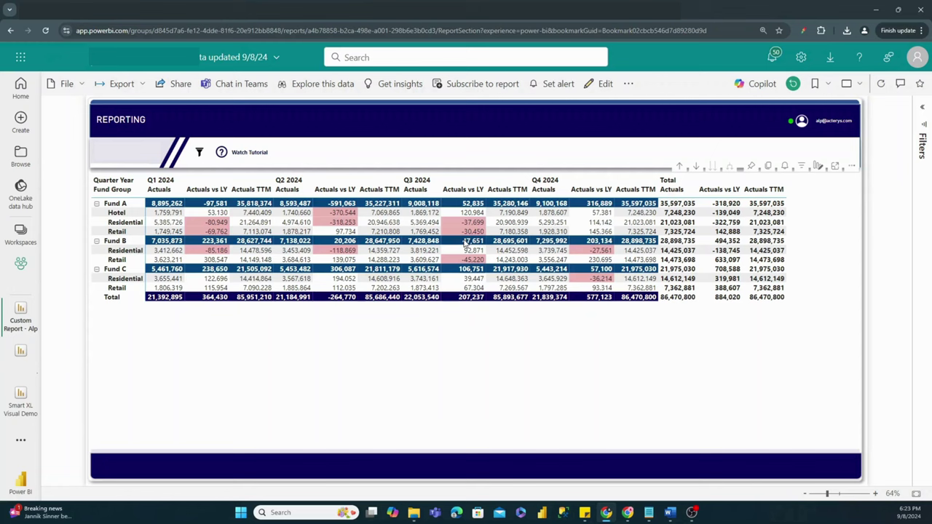
- Open the copied report for editing and shorten the fund matrix so it ends just below its Total row
left_click(604, 85)
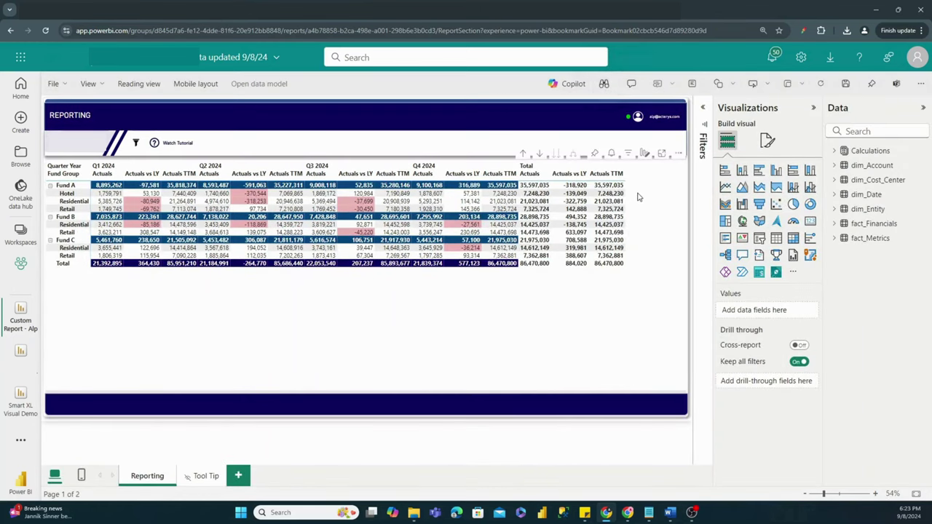
left_click(642, 197)
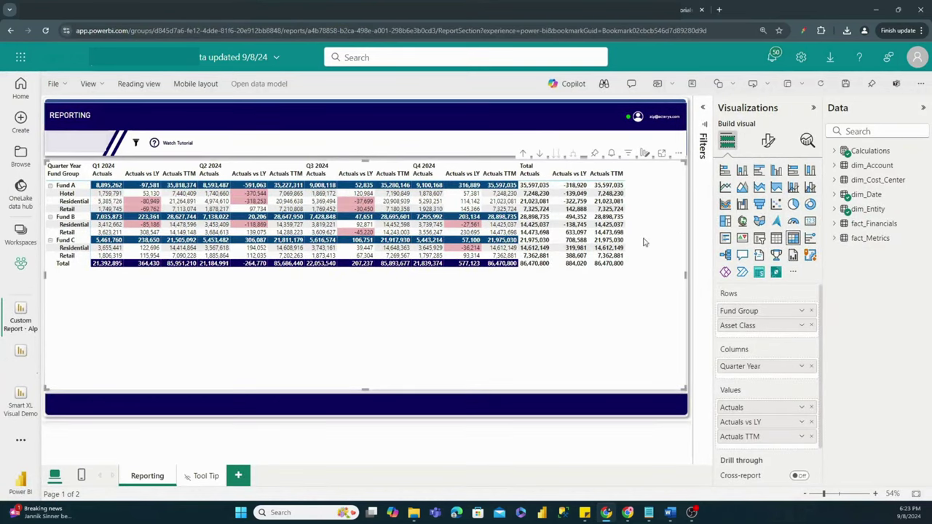
left_click_drag(364, 389, 385, 276)
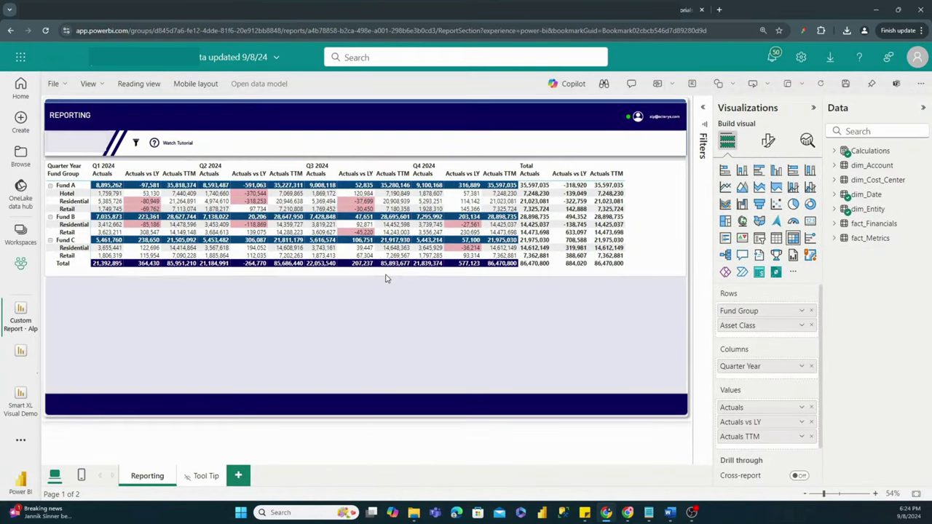
- Add a clustered column chart and size it to fill the empty area beneath the matrix across the page width
left_click(470, 321)
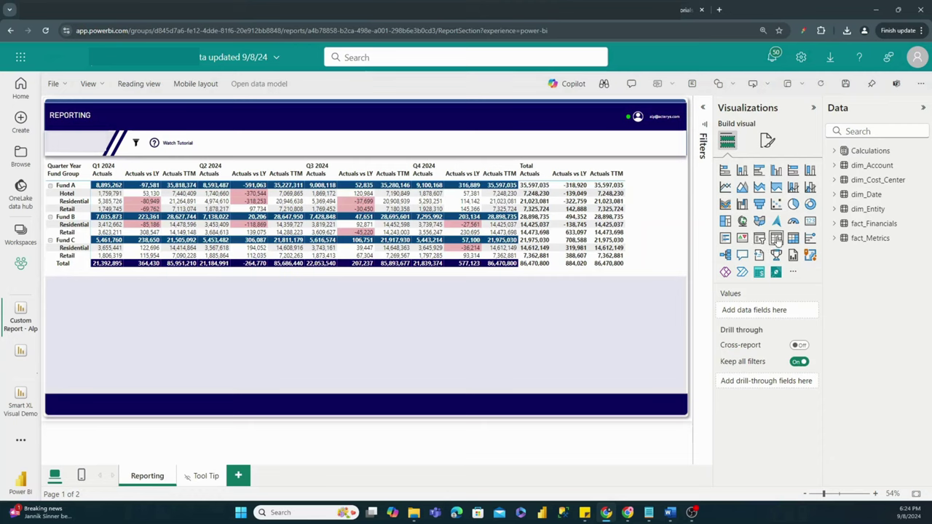
left_click(776, 170)
left_click_drag(121, 409, 650, 386)
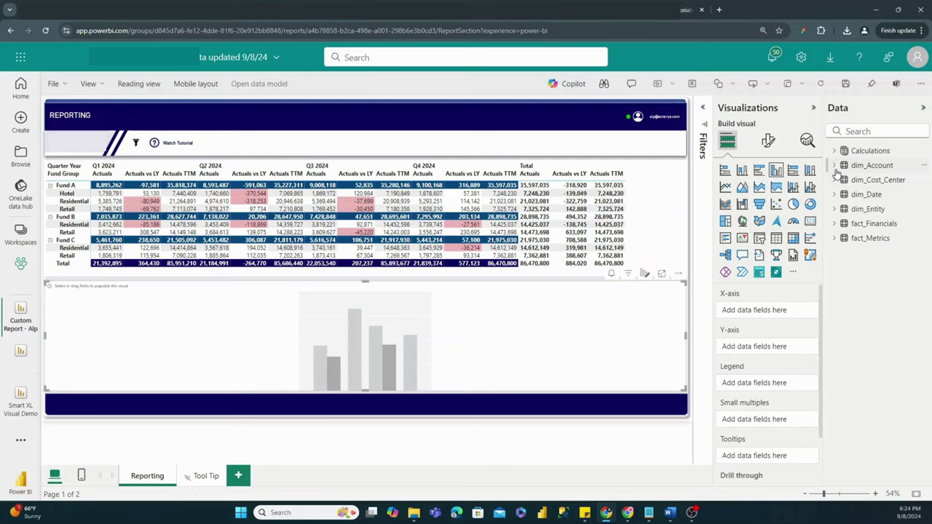
- Put Month Year from dim_Date on the column chart's X-axis and browse the data tables for further fields
left_click(835, 194)
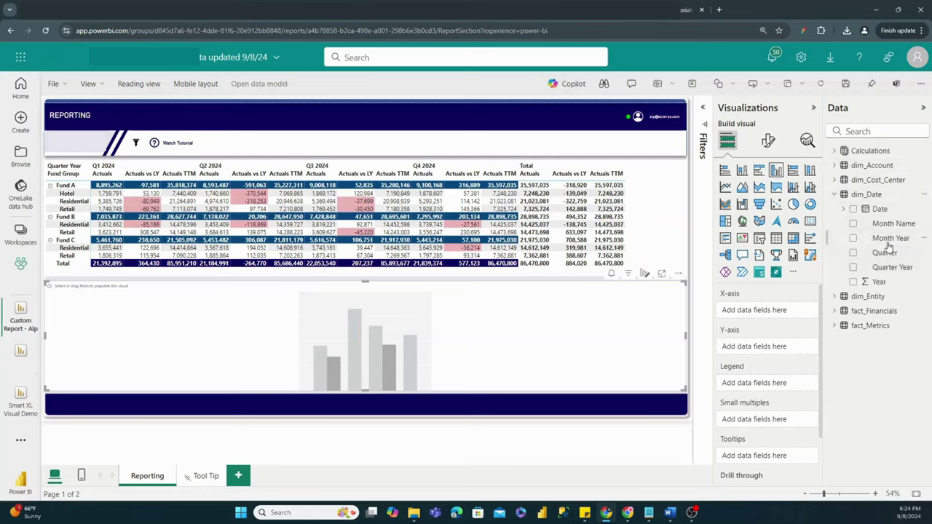
left_click_drag(889, 239, 801, 306)
left_click(835, 195)
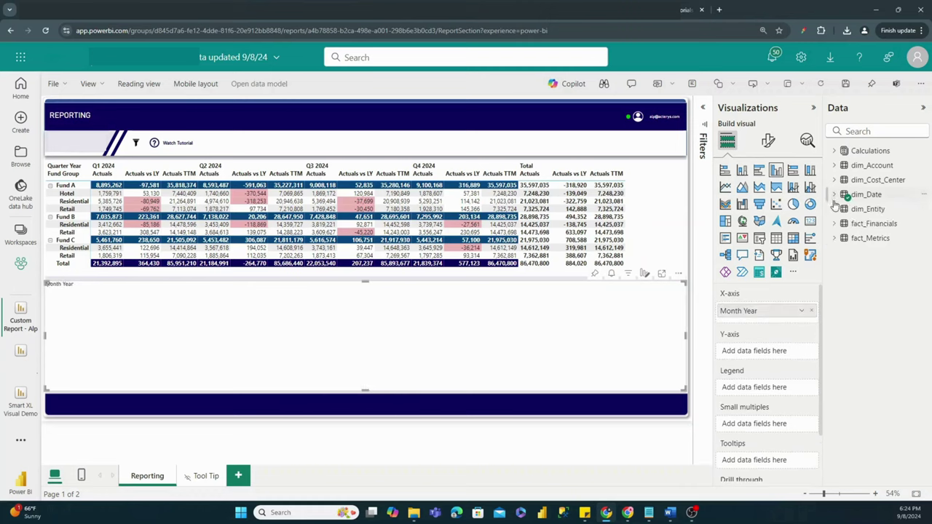
left_click(835, 238)
left_click(835, 239)
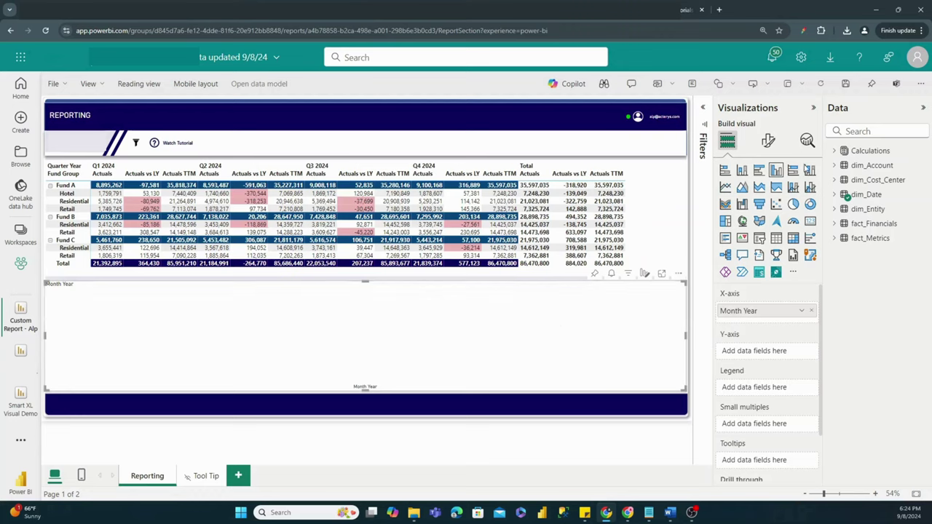
left_click(834, 194)
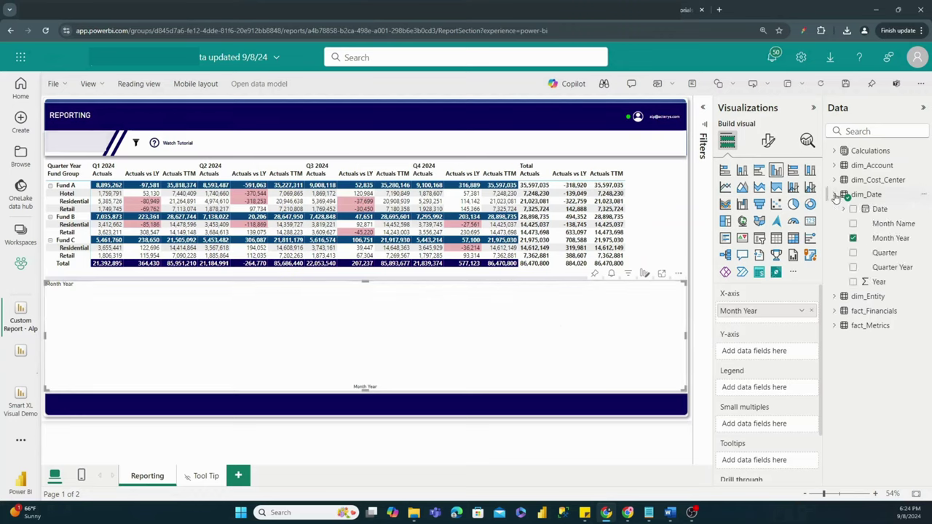
- Expand the dim_Cost_Center table and delete the empty column chart beneath the fund matrix
left_click(836, 180)
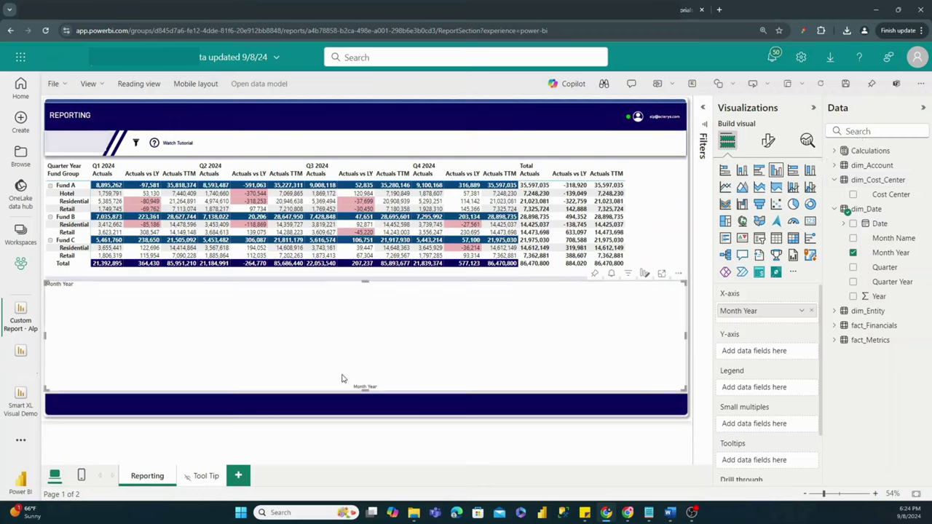
left_click(576, 266)
left_click(576, 328)
key("Delete")
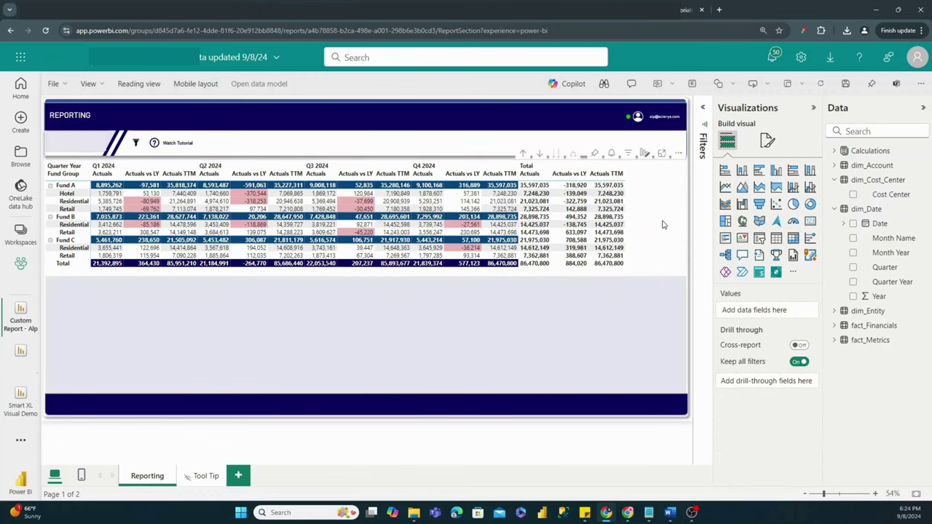
- Duplicate the fund matrix and place the copy in the empty area directly beneath the original
left_click(651, 235)
key("ctrl+c")
key("ctrl+v")
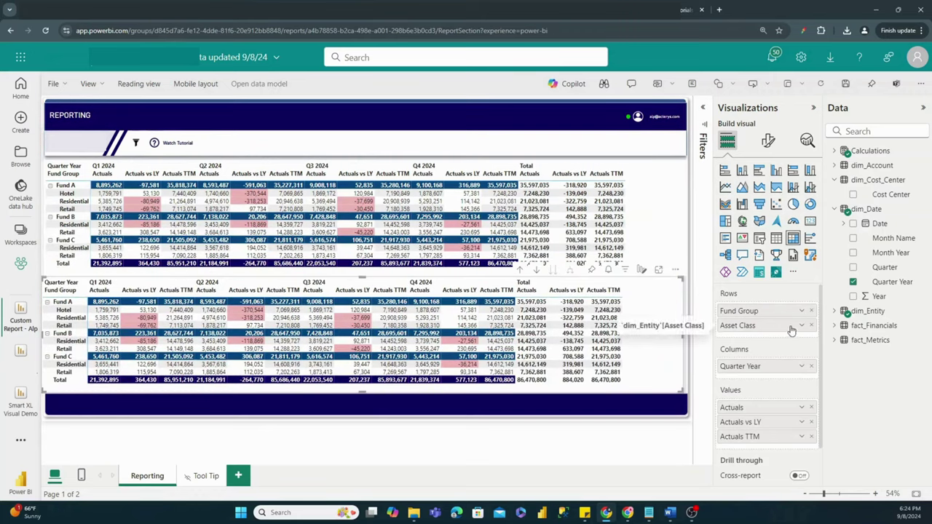
- Reduce the matrix copy to Quarter Year as rows and Actuals as its only value, removing all other fields
left_click(811, 311)
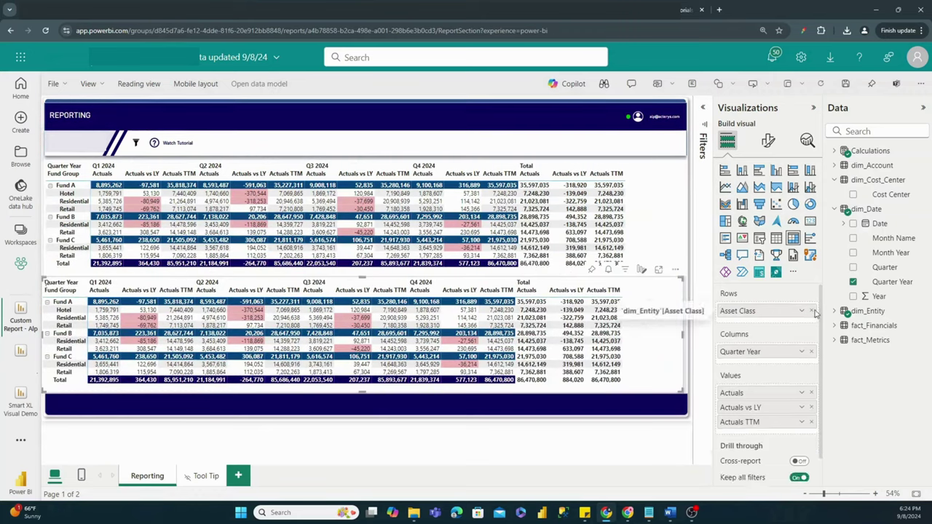
left_click(811, 311)
left_click_drag(770, 350, 775, 314)
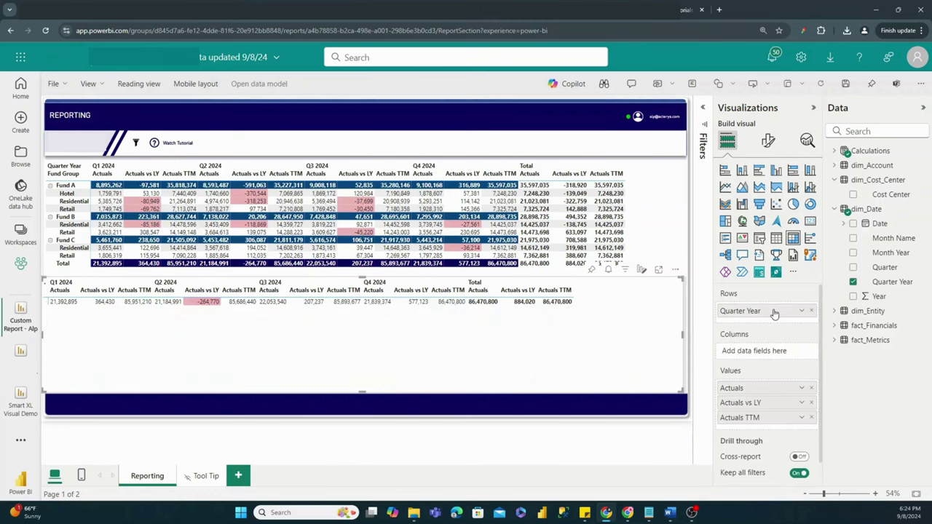
left_click(811, 403)
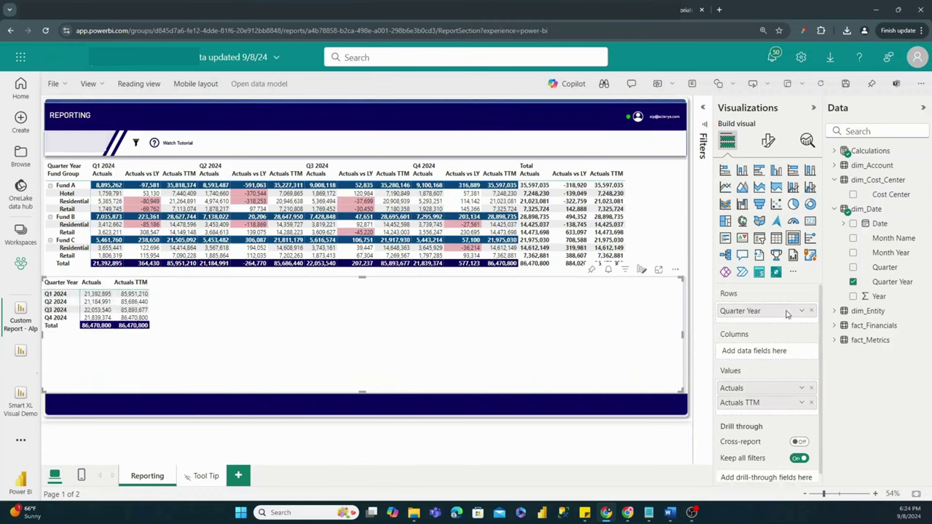
left_click(811, 402)
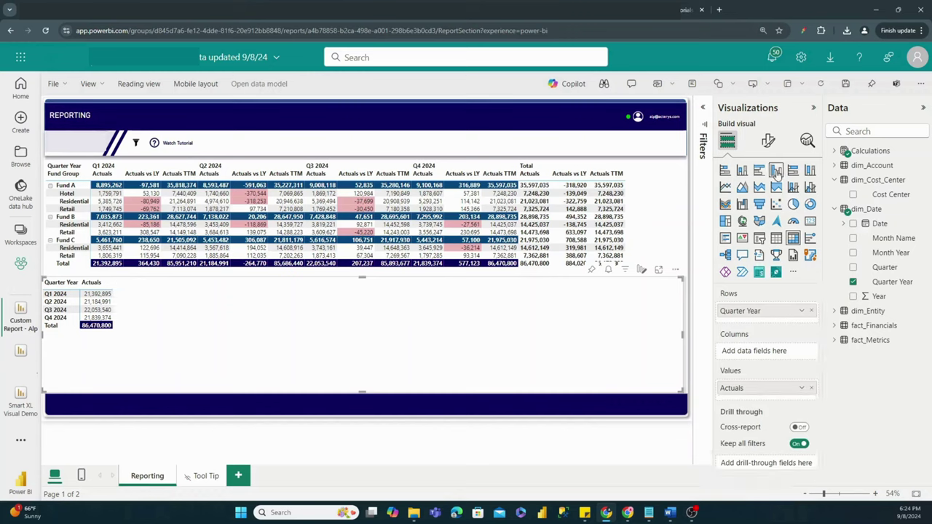
- Convert the matrix copy to a clustered column chart and add Month Year above Quarter Year on its X-axis
left_click(777, 169)
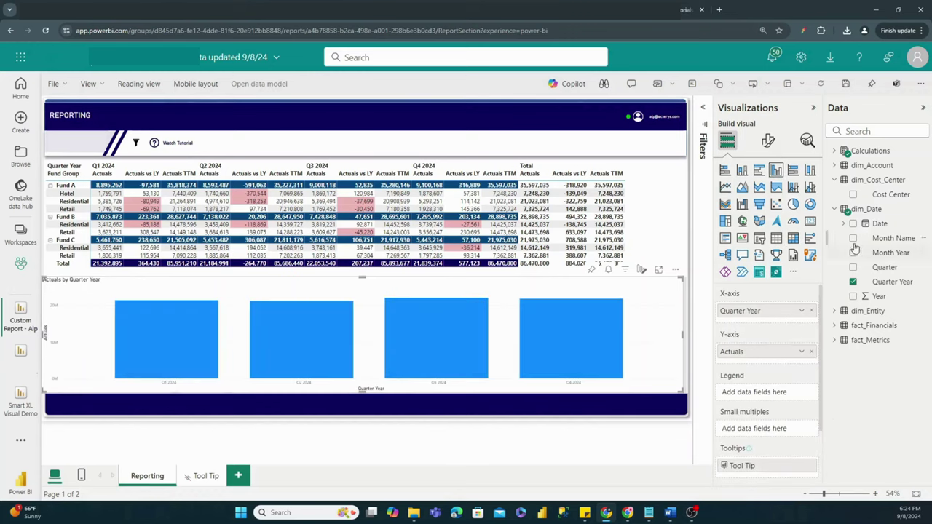
left_click_drag(872, 257, 781, 313)
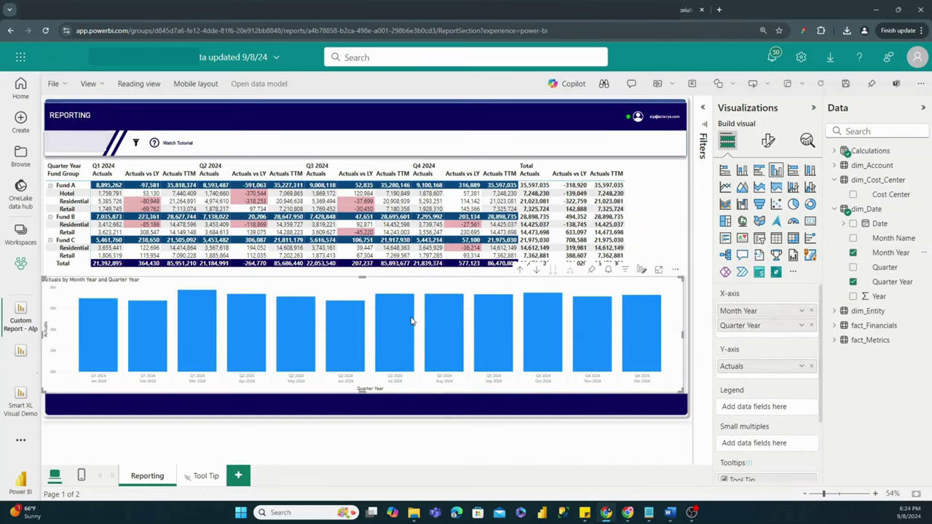
mouse_move(131, 331)
mouse_move(369, 169)
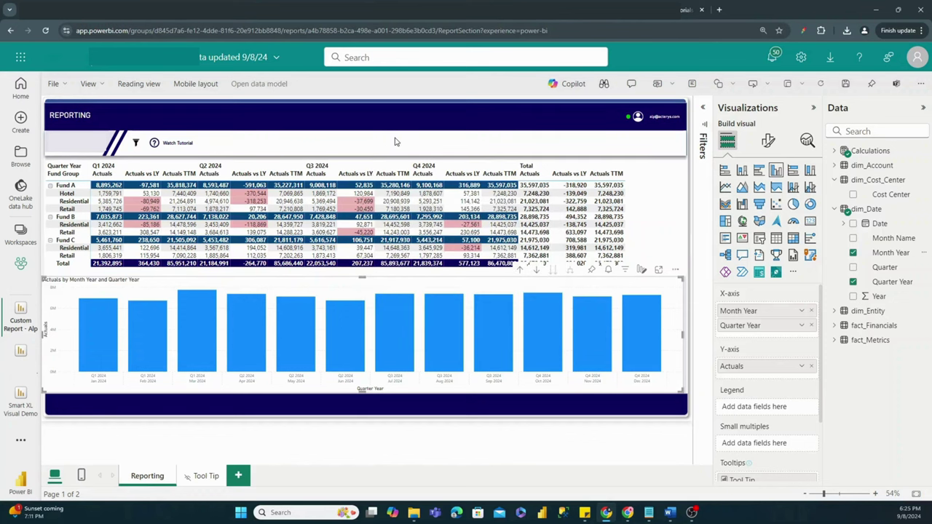
- Switch the custom report back to reading view, saving the changes
left_click(395, 143)
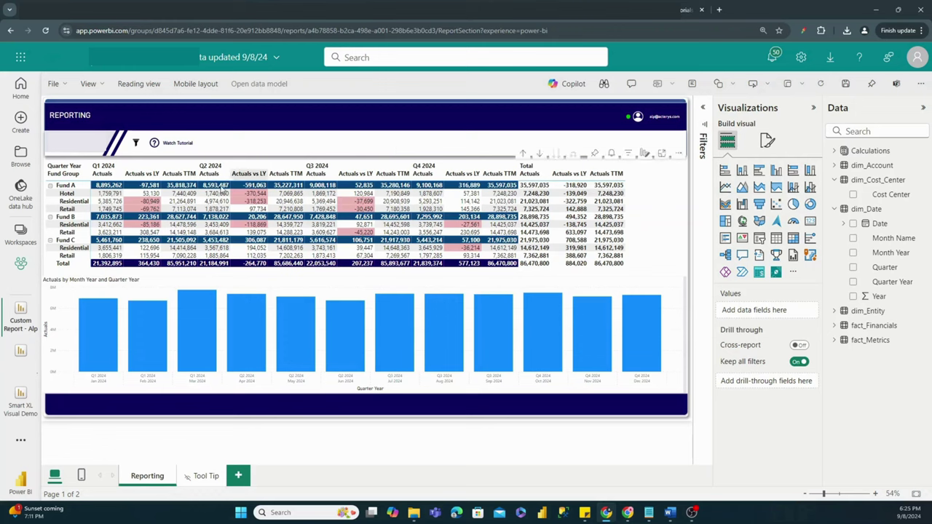
left_click(643, 157)
left_click(378, 140)
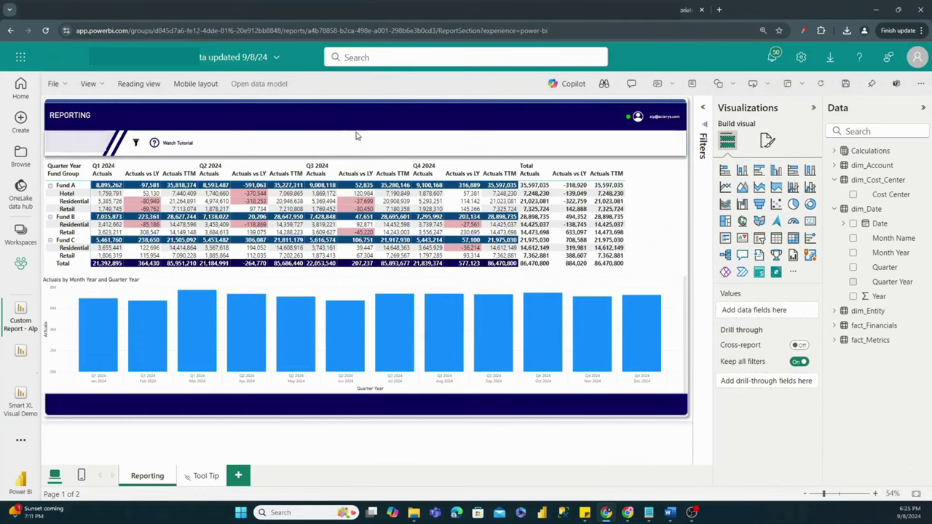
left_click(138, 83)
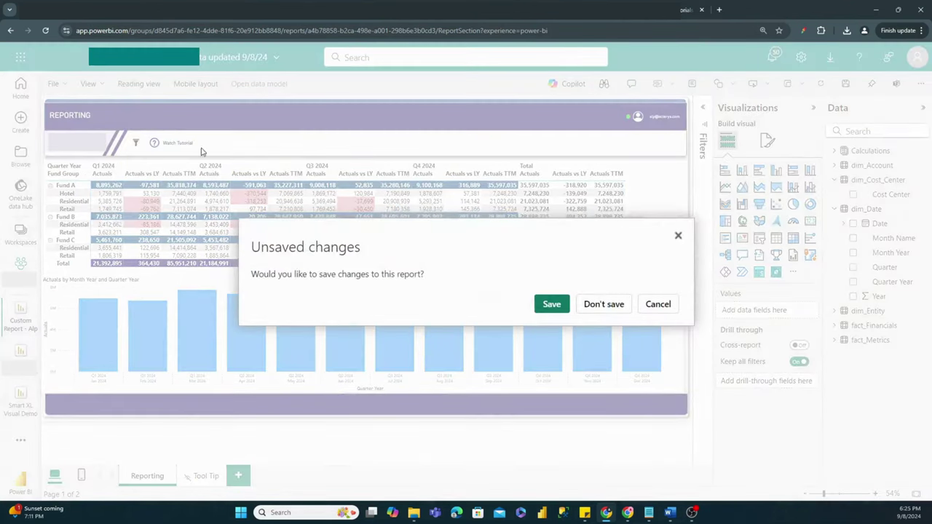
left_click(551, 305)
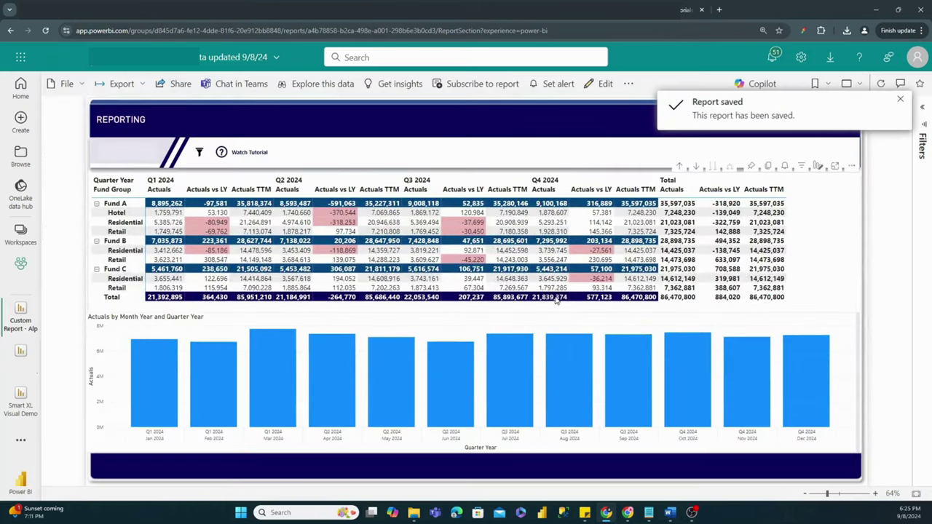
- Personalize the column chart by replacing Actuals on the Y-axis with the Occupancy measure from Calculations
left_click(815, 306)
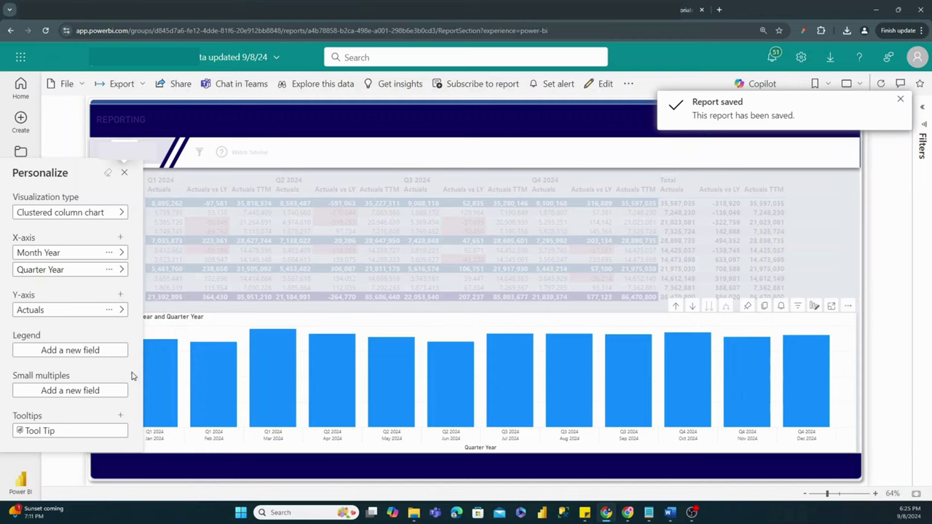
left_click(109, 311)
left_click(126, 319)
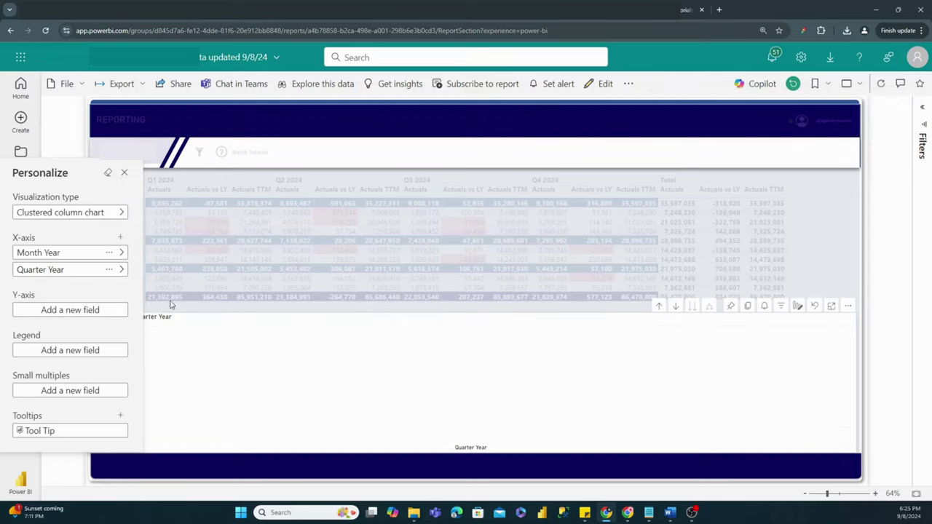
left_click(103, 314)
left_click(163, 254)
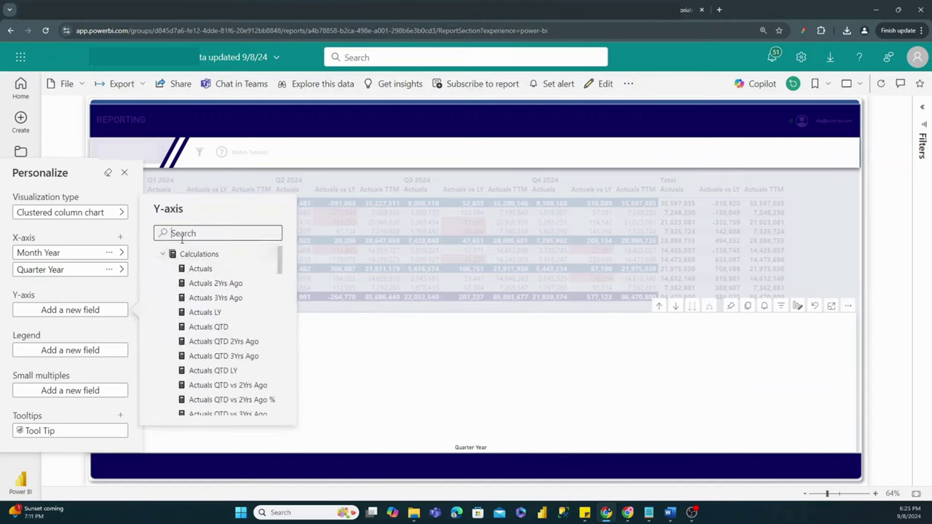
type("occup")
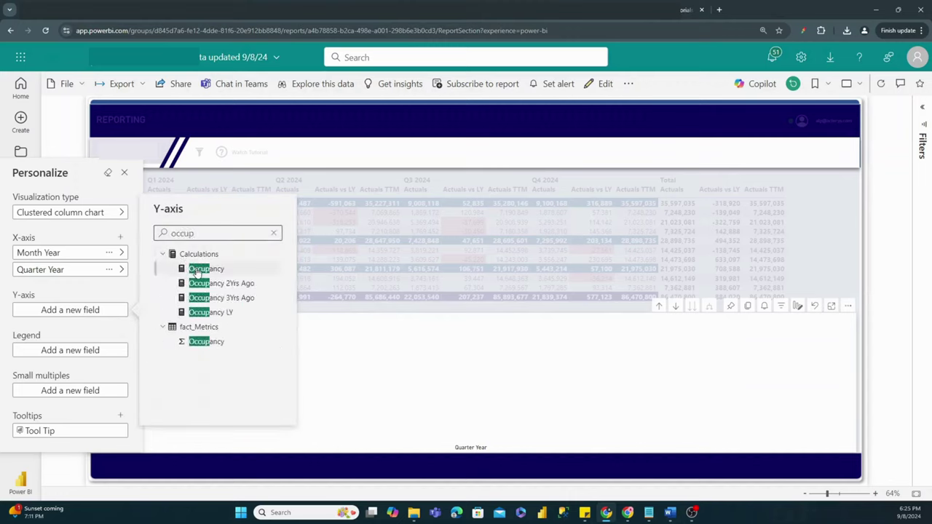
left_click(196, 269)
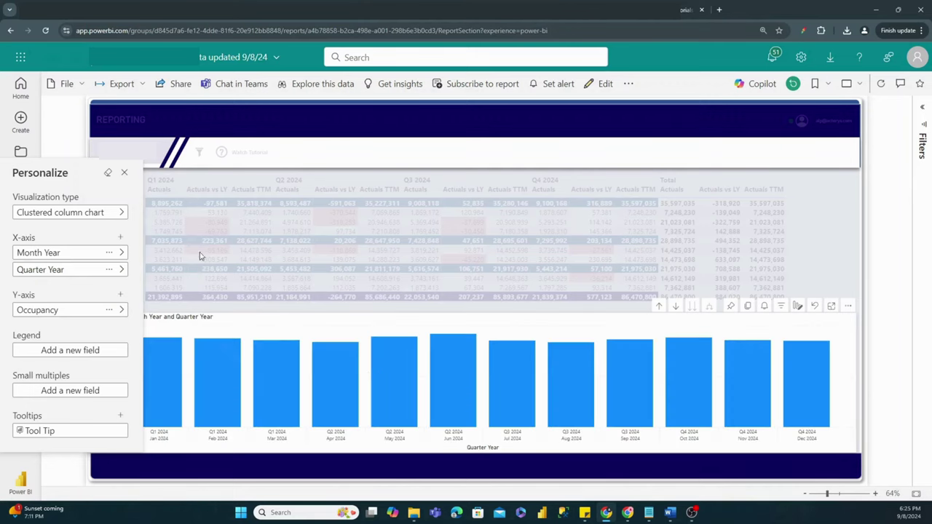
left_click(125, 174)
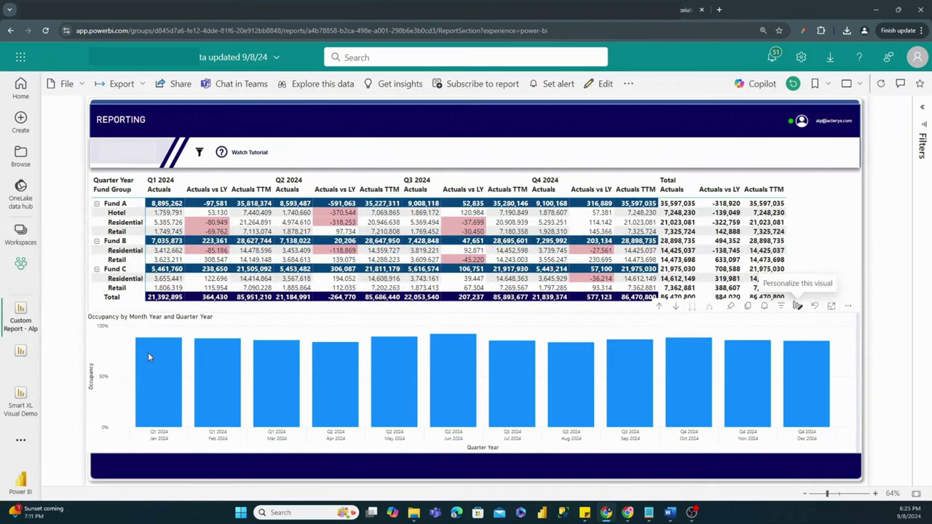
mouse_move(148, 352)
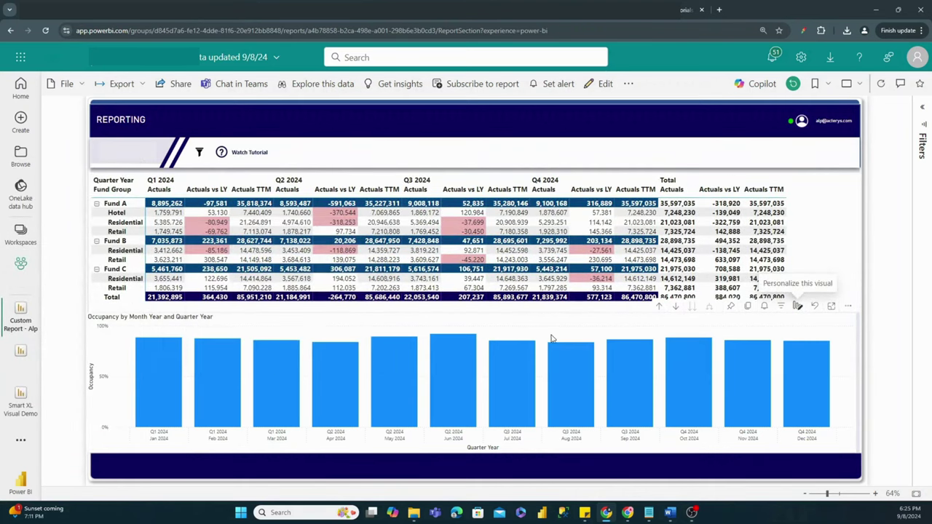